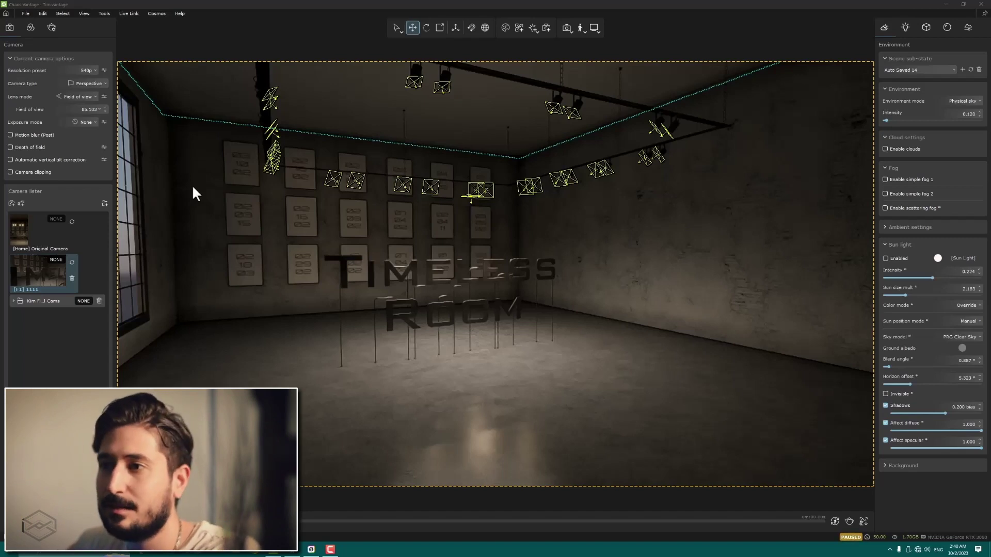
Step: Resume live rendering and delete the extra camera group
click(463, 272)
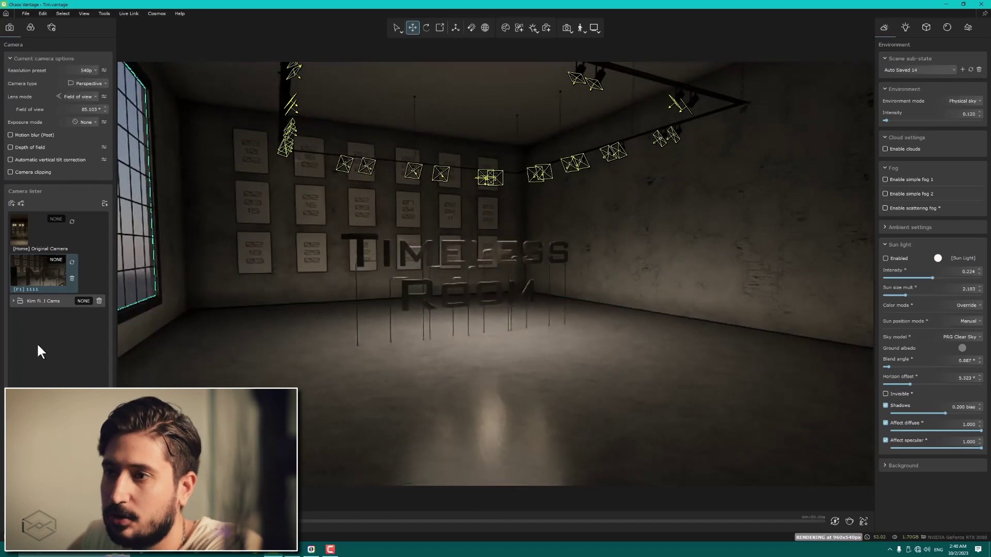
click(100, 301)
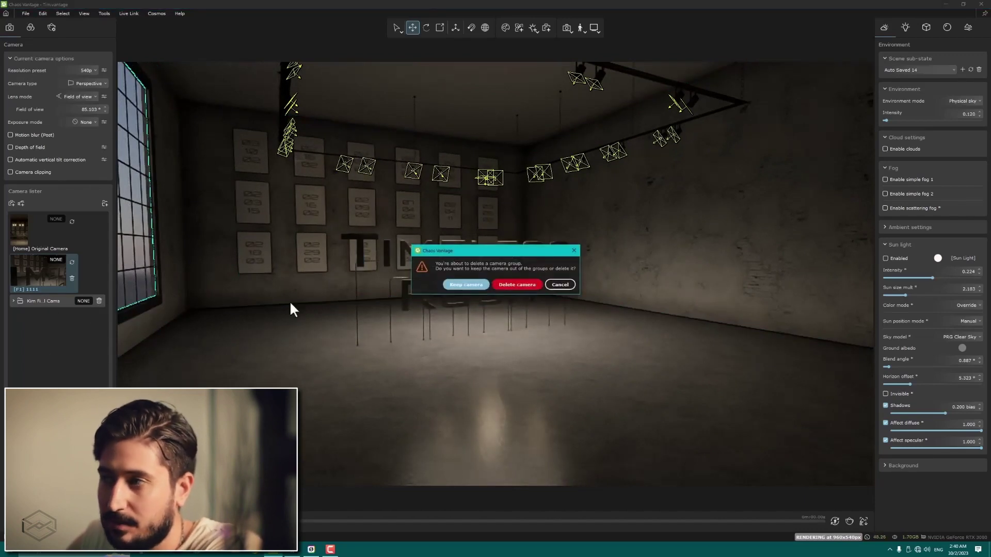
click(520, 286)
Step: Orbit toward the poster wall and letters, narrowing the field of view to about 61.8
middle_drag(438, 290, 508, 306)
mouse_move(534, 312)
mouse_down()
mouse_move(526, 322)
mouse_move(558, 295)
mouse_up()
scroll(526, 322, down, 3)
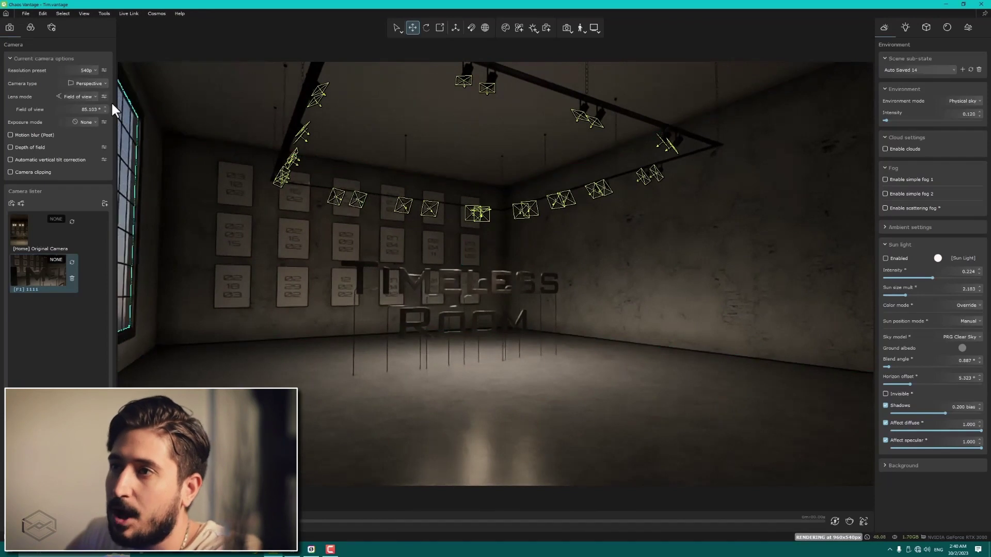
drag(105, 109, 107, 177)
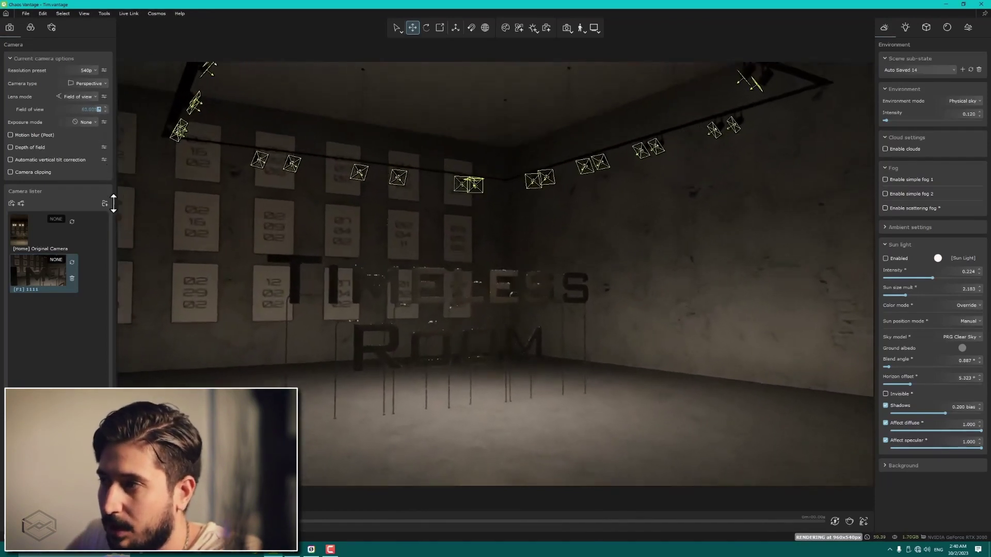
drag(568, 335, 606, 323)
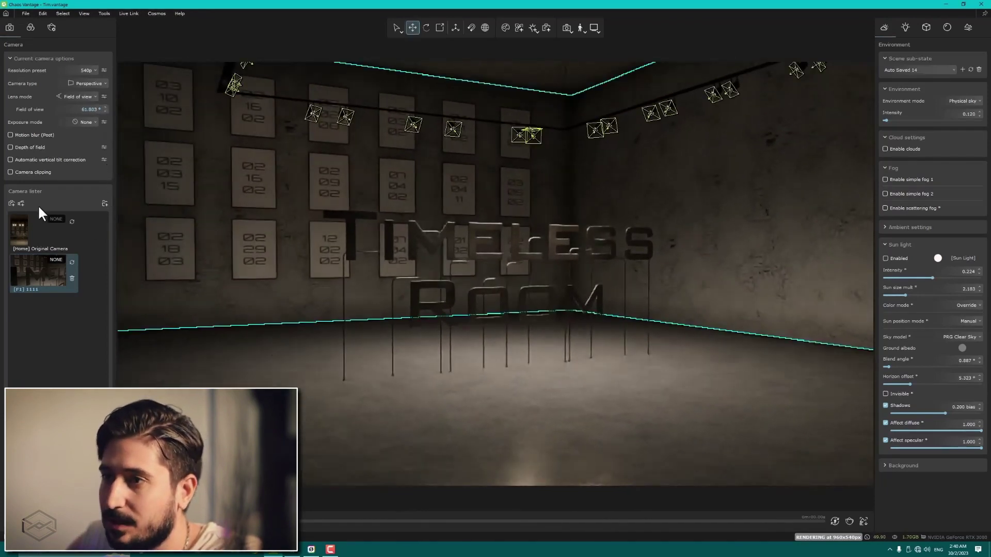
Step: Add a camera from the current view and rename it 'Final 1'
click(11, 203)
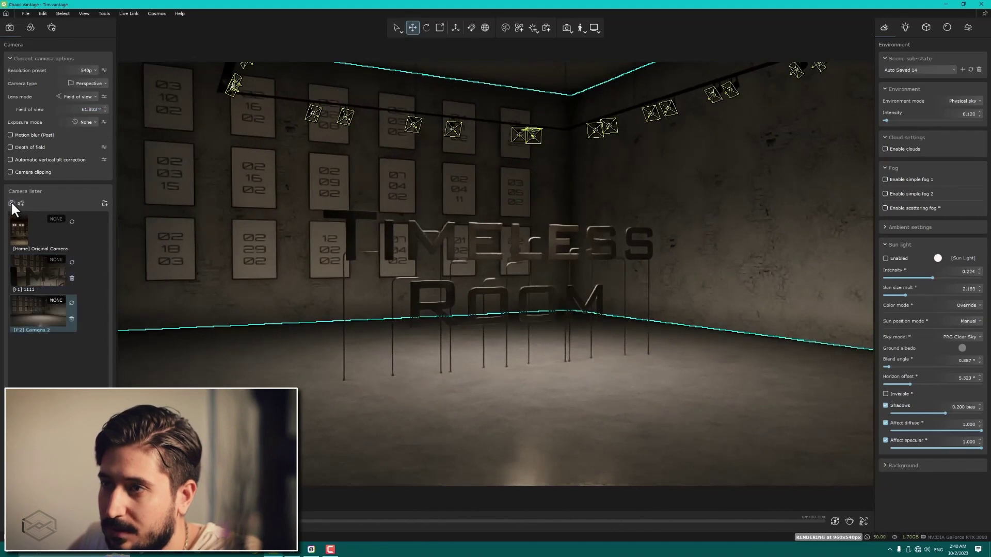
double_click(37, 330)
text(Final)
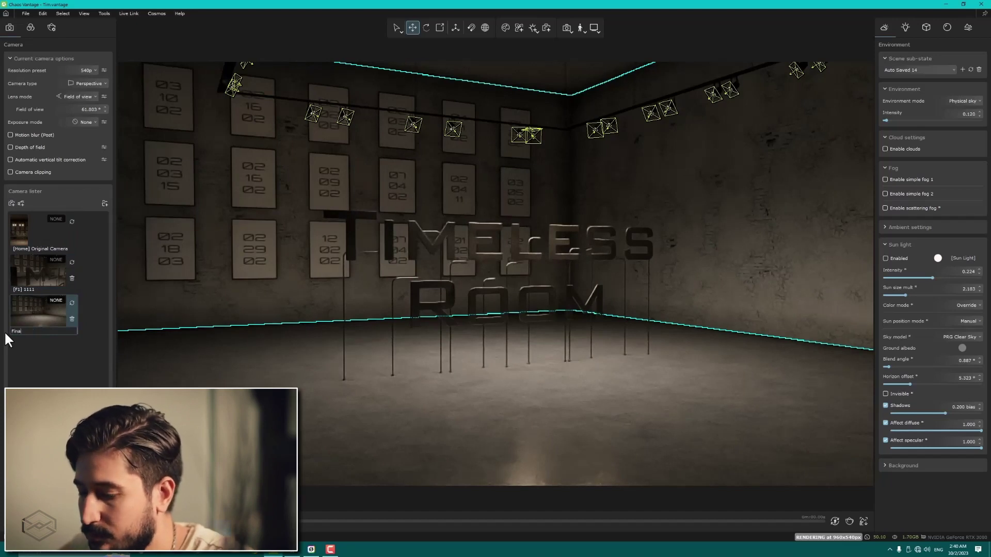
text( 1)
key(Return)
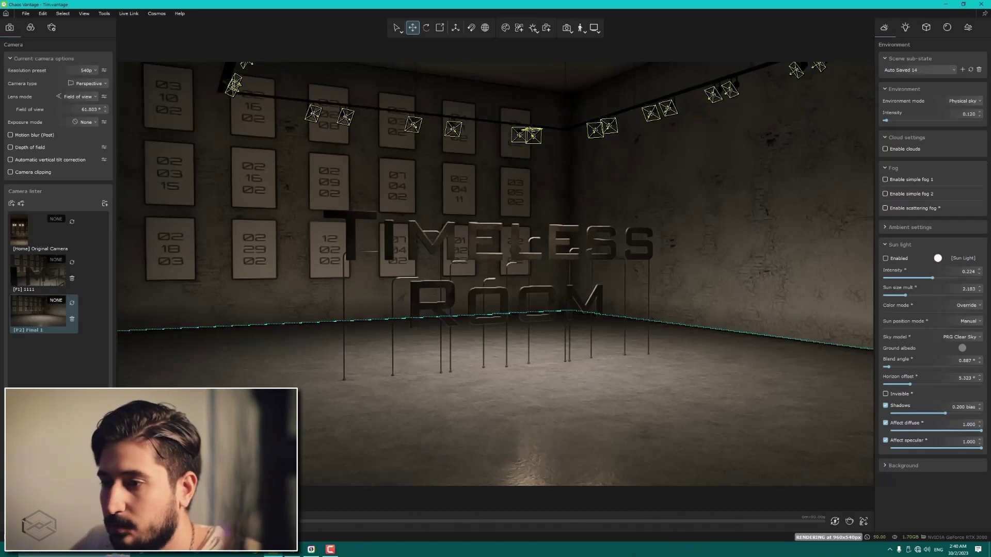
Step: Show the animation timeline panel and jump between saved camera views
key(ctrl+t)
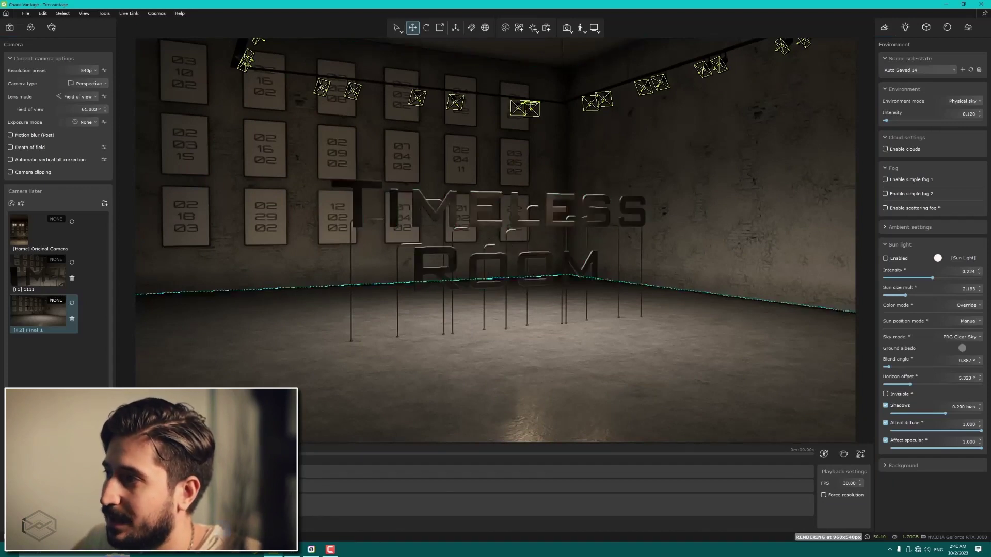
key(Home)
key(F2)
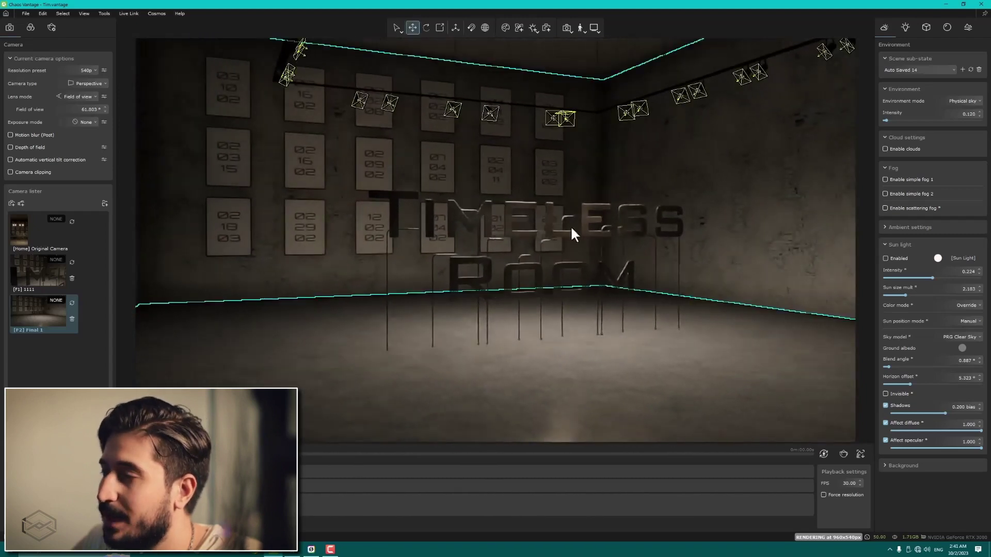
key(w)
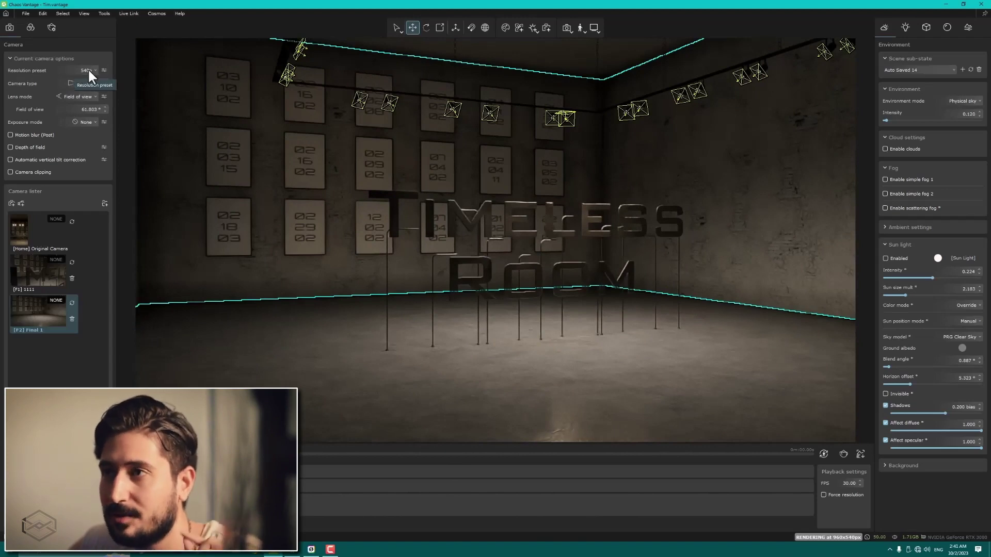
Step: Keep the 540p resolution preset and return the view to the Final 1 camera
click(89, 72)
click(79, 83)
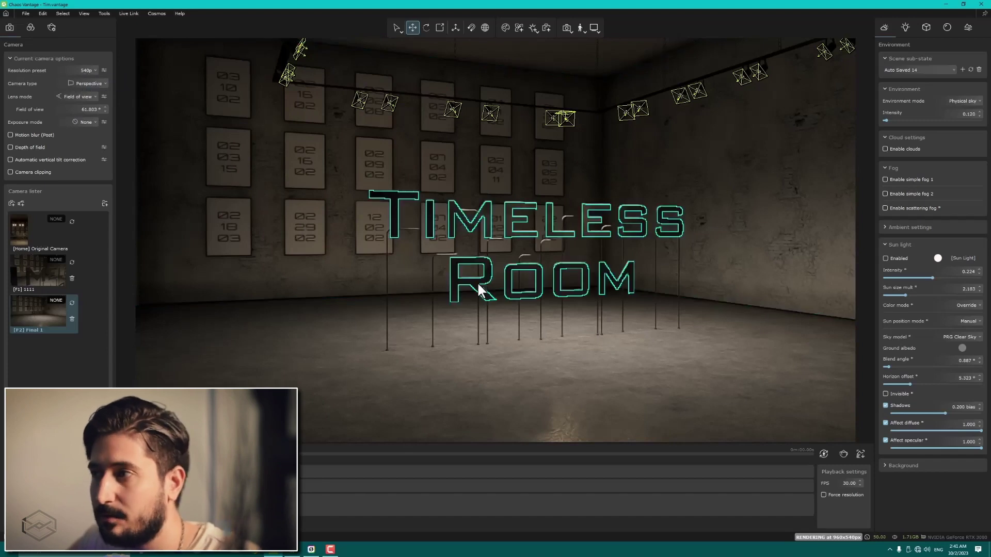
drag(481, 284, 413, 284)
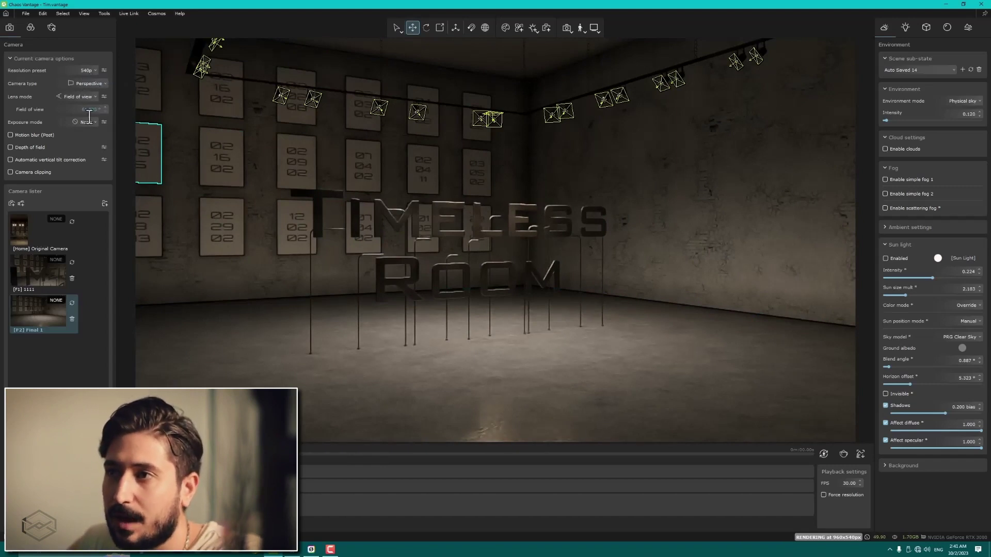
click(46, 311)
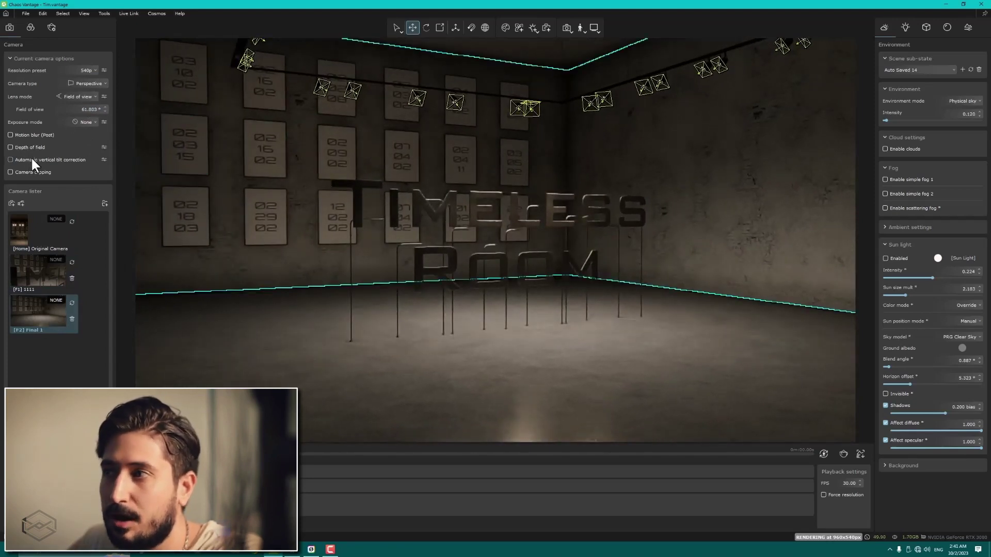
Step: Enable automatic vertical tilt correction and depth of field, leaving the Filmic tonemap on
click(32, 161)
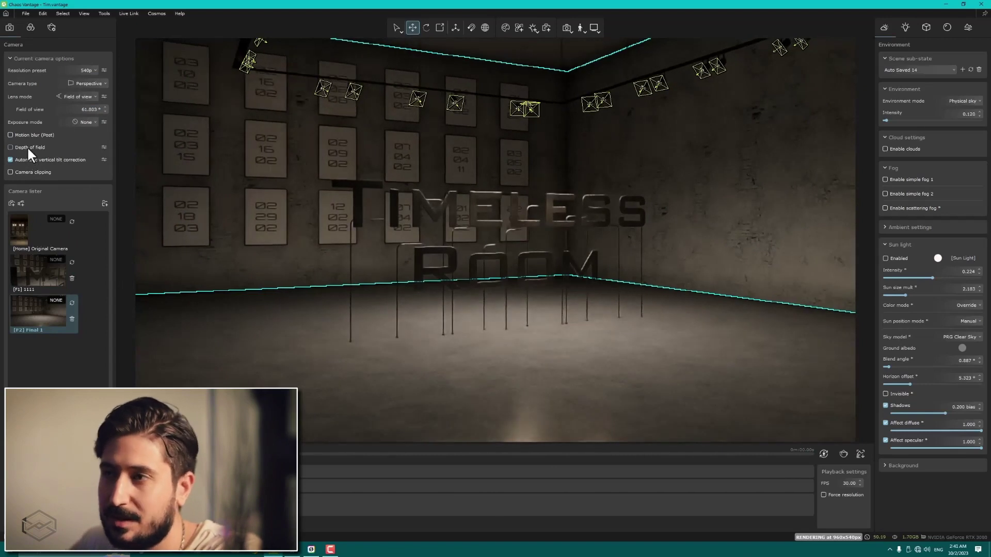
click(28, 150)
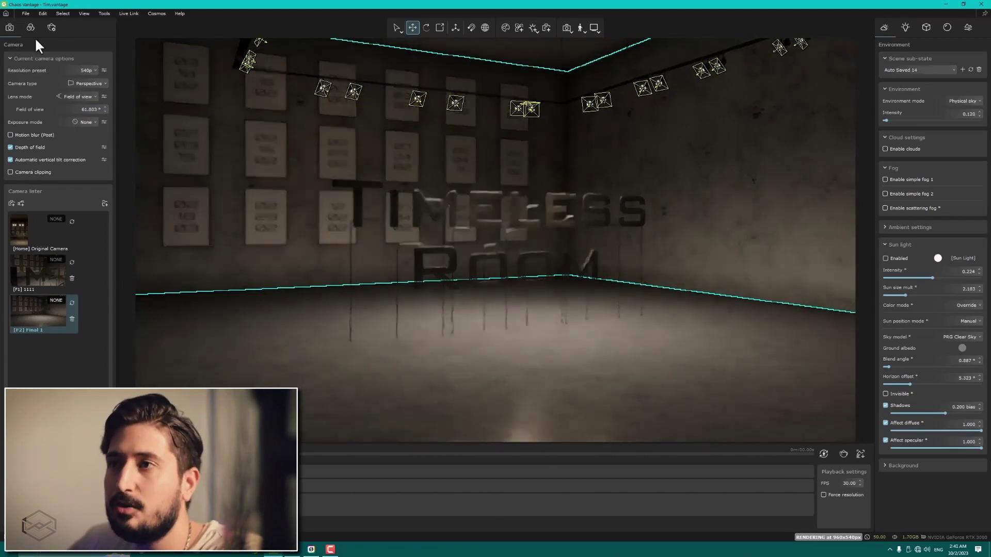
click(30, 27)
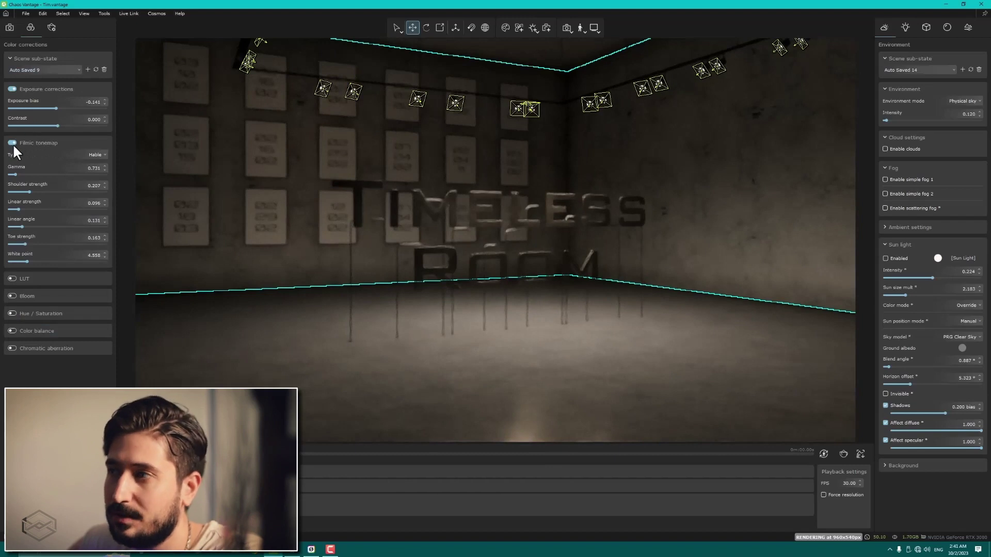
click(12, 143)
click(11, 159)
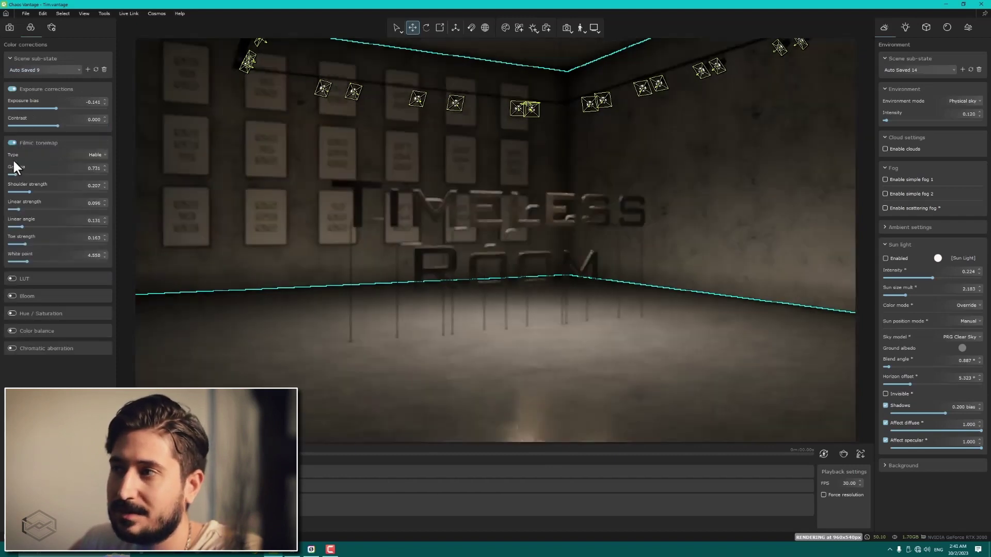
click(8, 29)
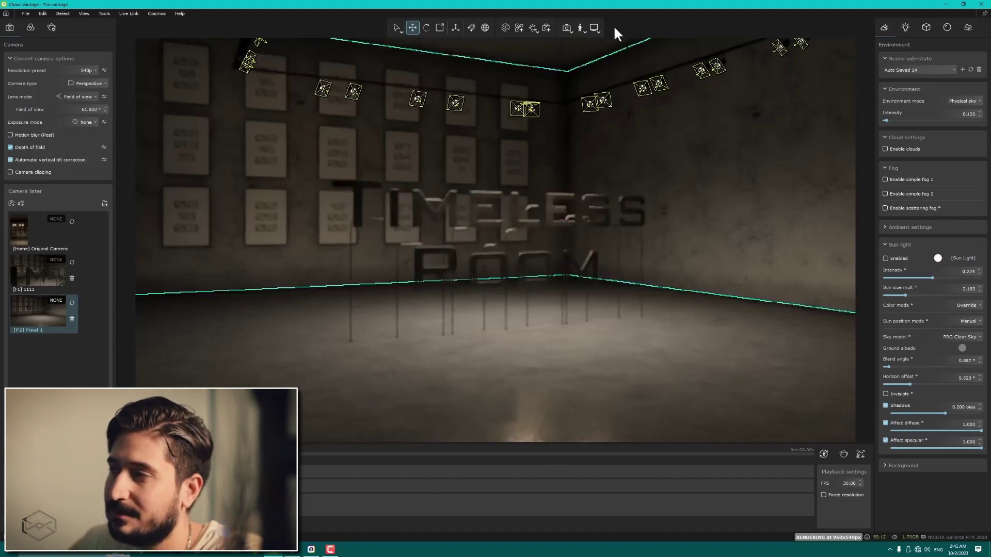
click(547, 28)
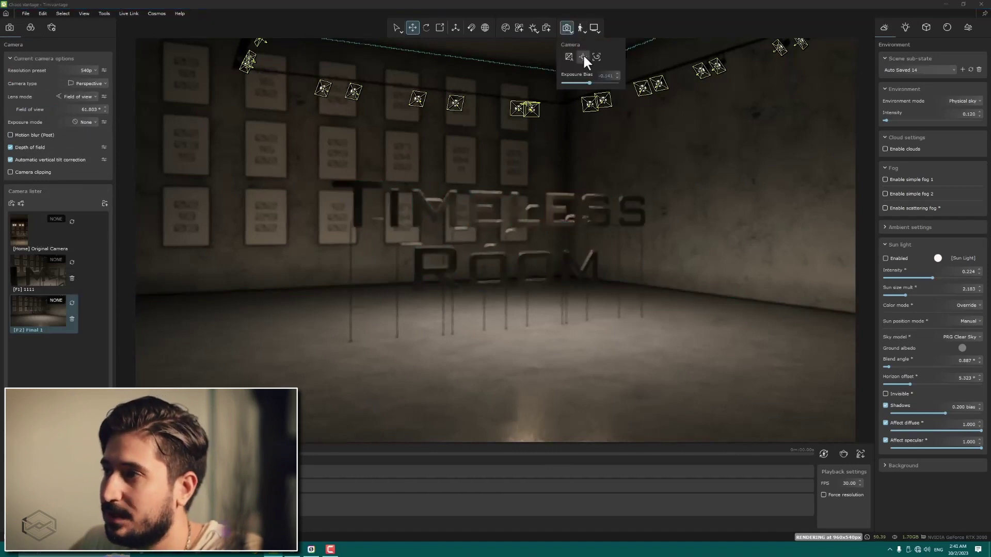
Step: Display lights as simple white dots and keep Final 1 as the active camera
click(583, 54)
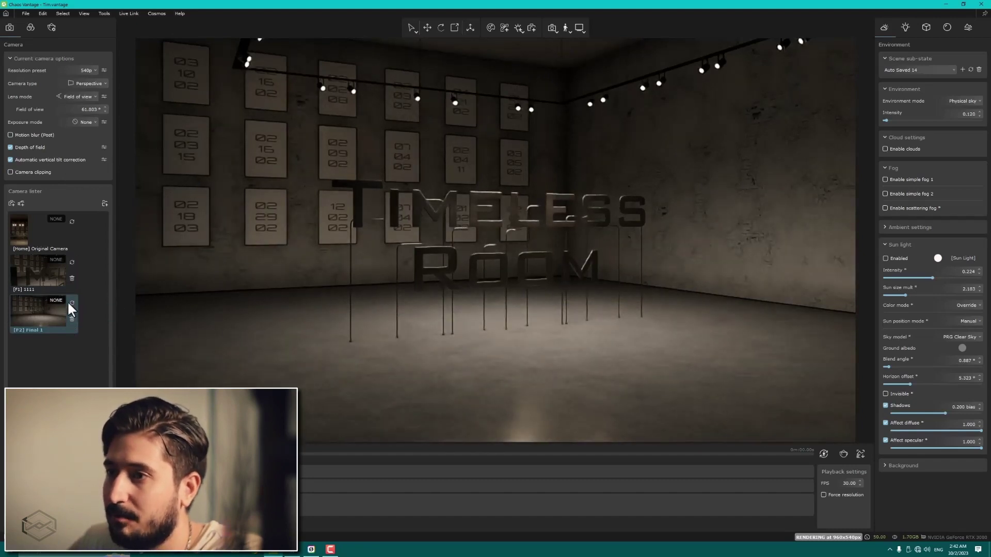
click(47, 316)
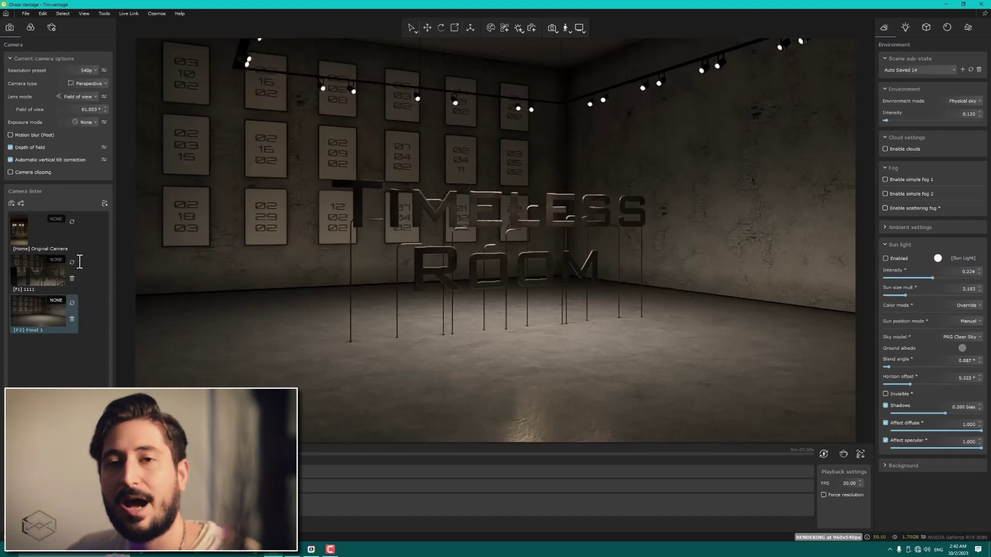
Step: Narrow the field of view onto the TIMELESS ROOM letters and update Final 1 to it
drag(103, 107, 116, 200)
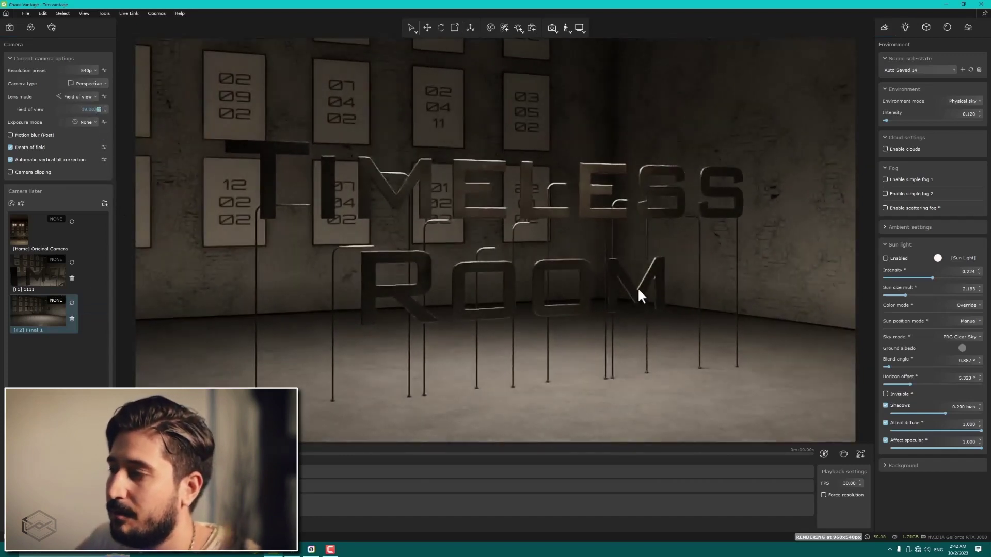
middle_drag(641, 292, 491, 323)
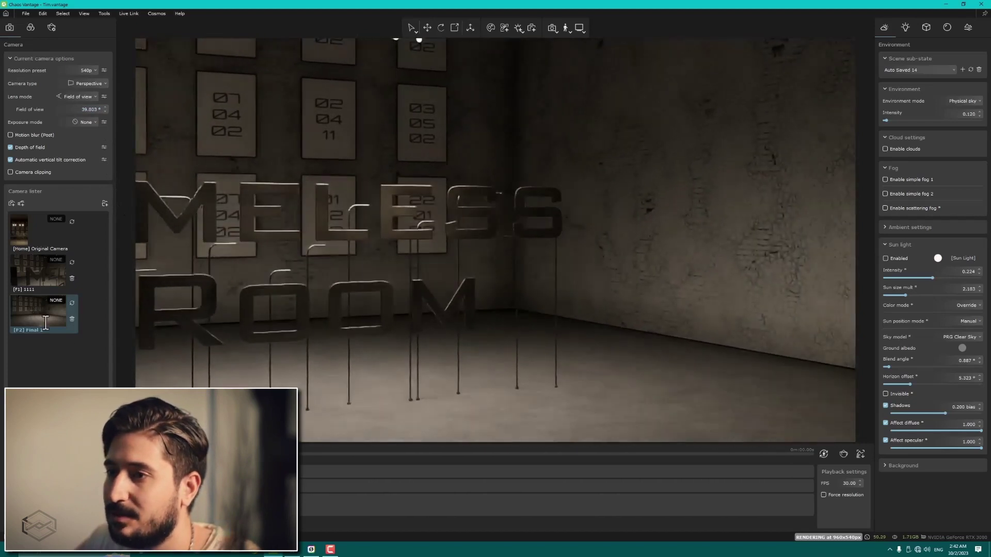
click(29, 310)
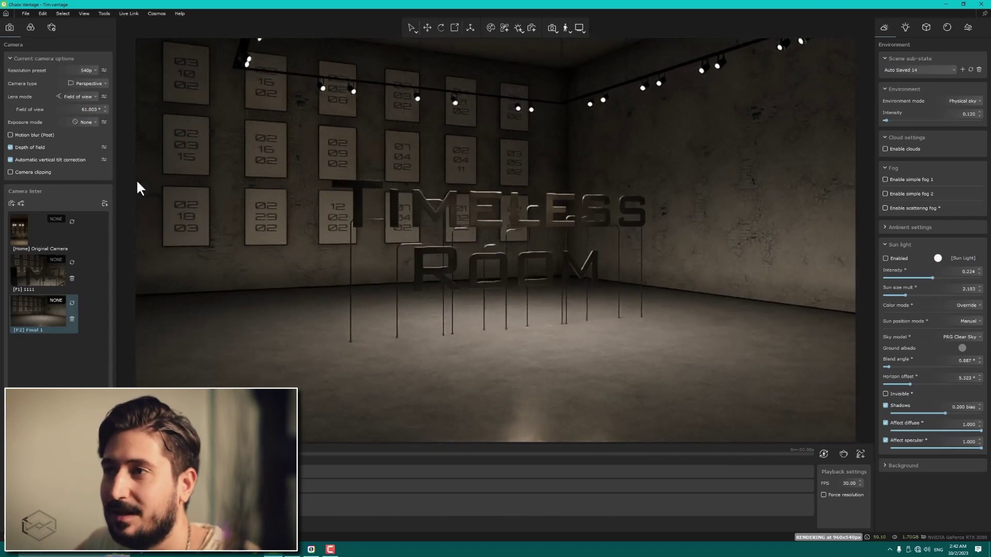
drag(105, 107, 91, 290)
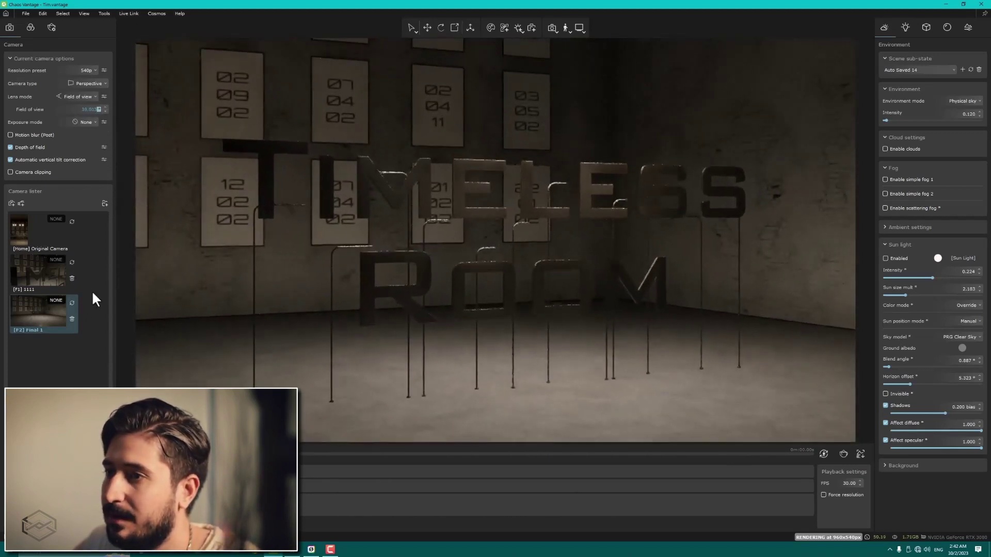
click(72, 303)
Step: Try wider room views, then apply the saved close-up camera at about 39.5 field of view
mouse_move(436, 325)
mouse_down()
mouse_move(599, 315)
mouse_move(593, 289)
mouse_up()
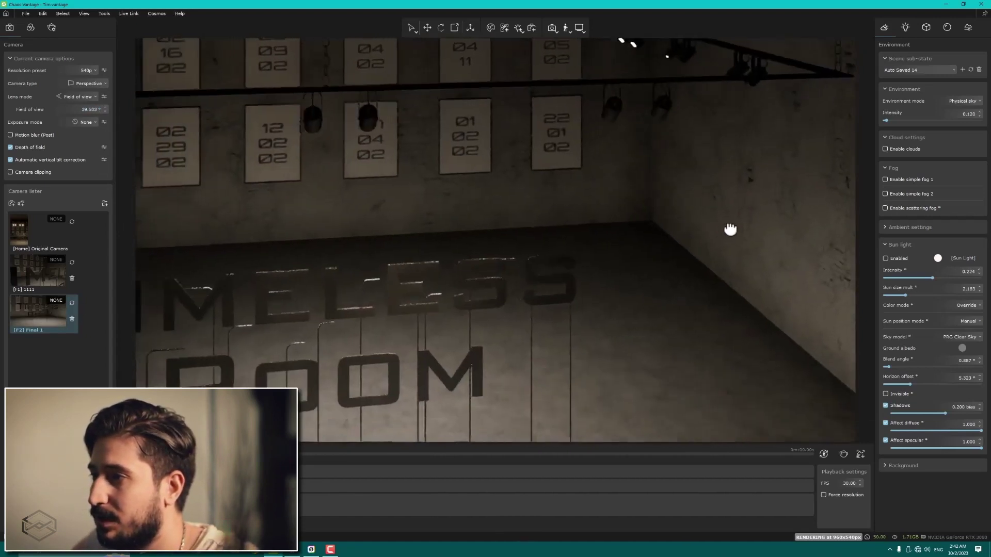
drag(105, 108, 471, 360)
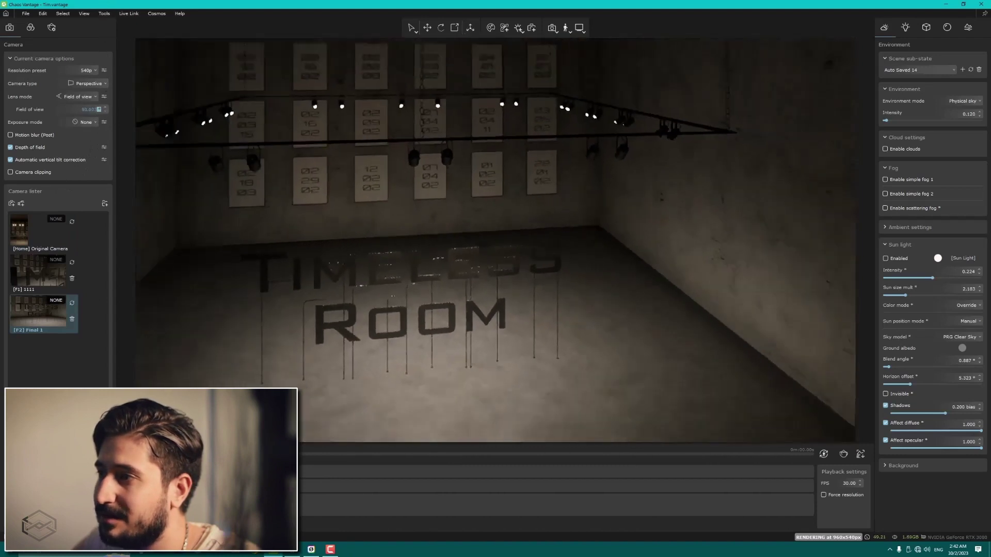
mouse_move(436, 327)
mouse_down()
mouse_move(440, 312)
mouse_move(267, 281)
mouse_up()
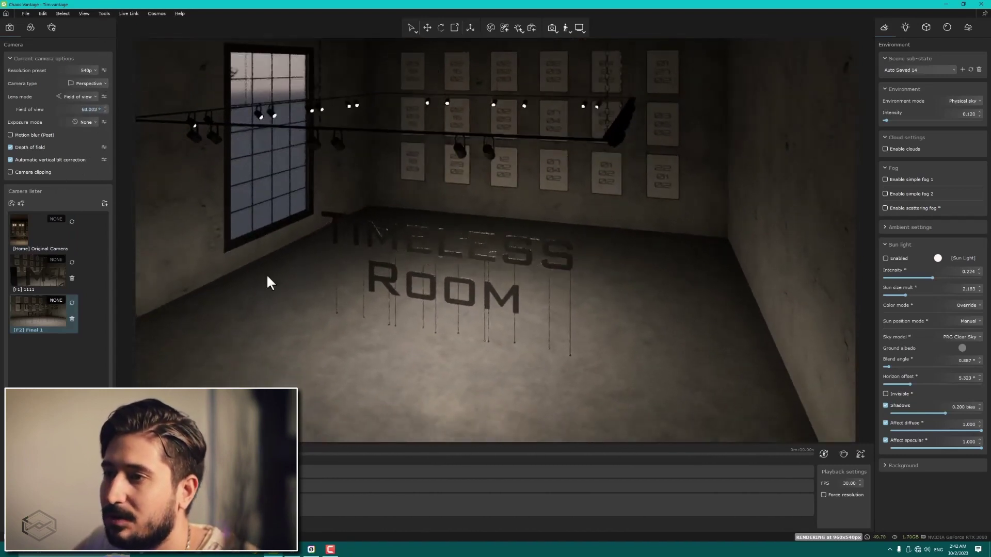
click(32, 314)
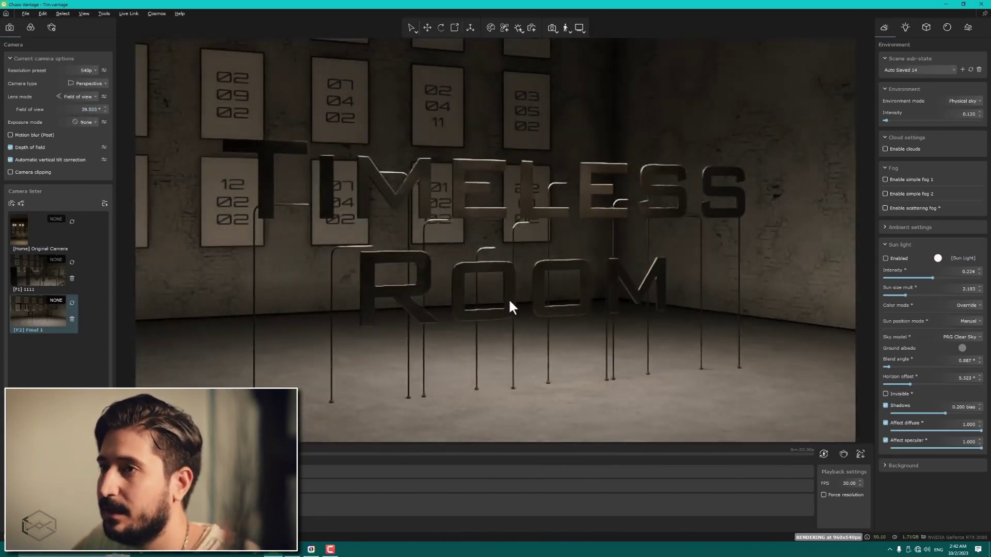
scroll(509, 309, up, 5)
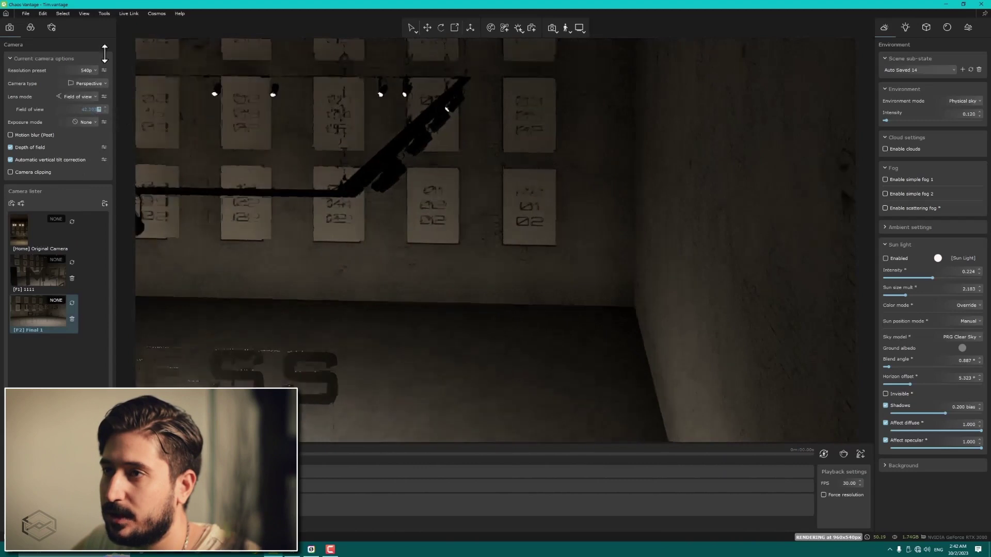
drag(108, 109, 104, 91)
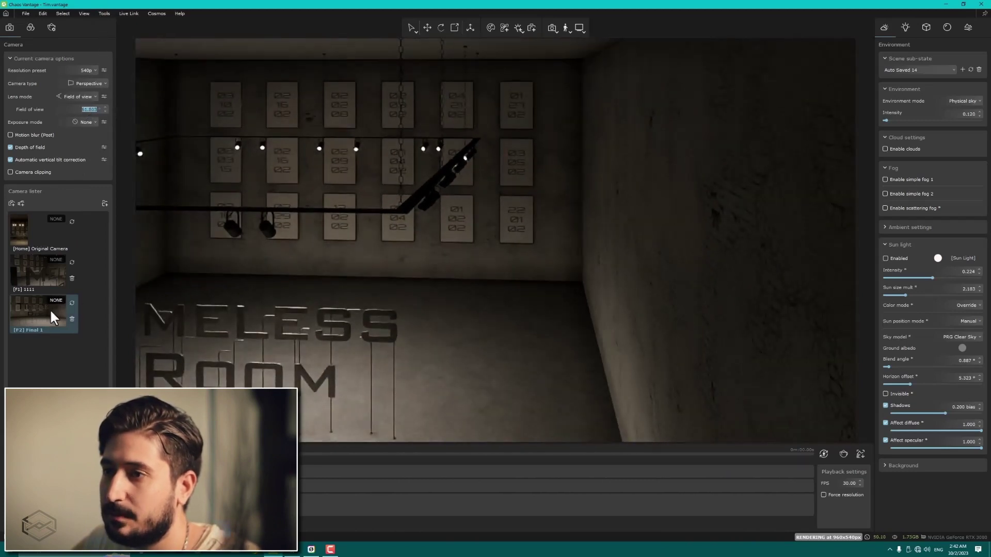
click(49, 283)
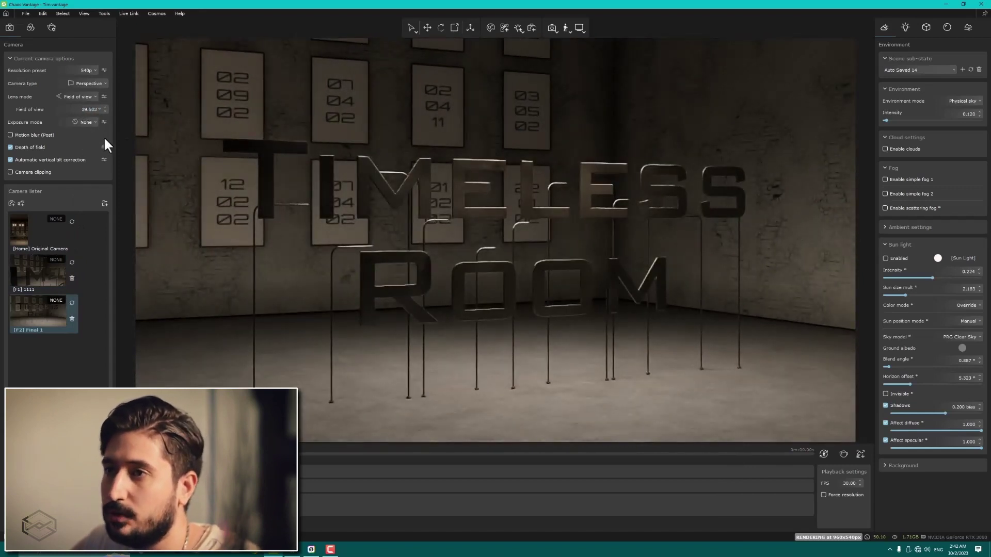
Step: Reveal the width and height settings, drag the height down, then restore Final 1 at 960×540
click(104, 70)
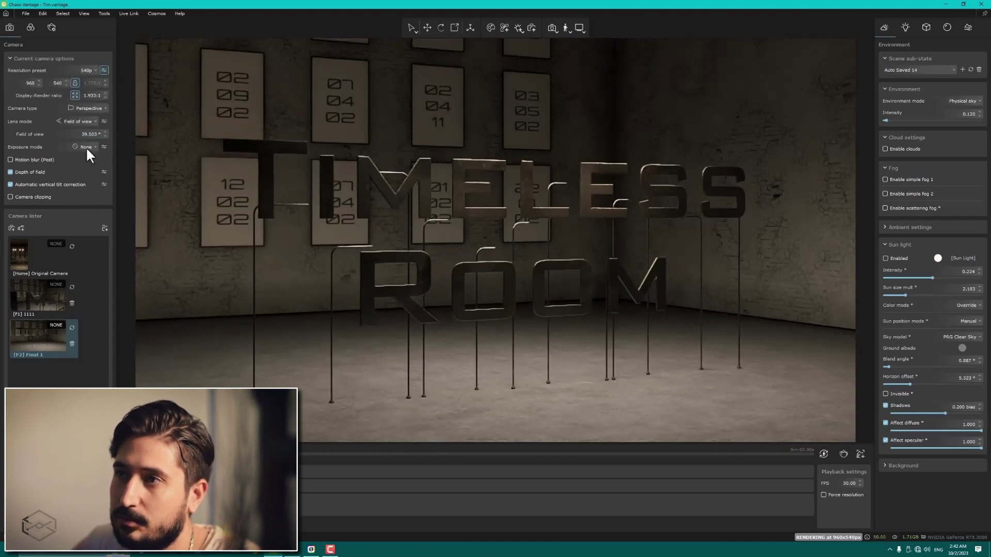
mouse_move(65, 87)
mouse_down()
mouse_move(77, 135)
mouse_move(72, 68)
mouse_up()
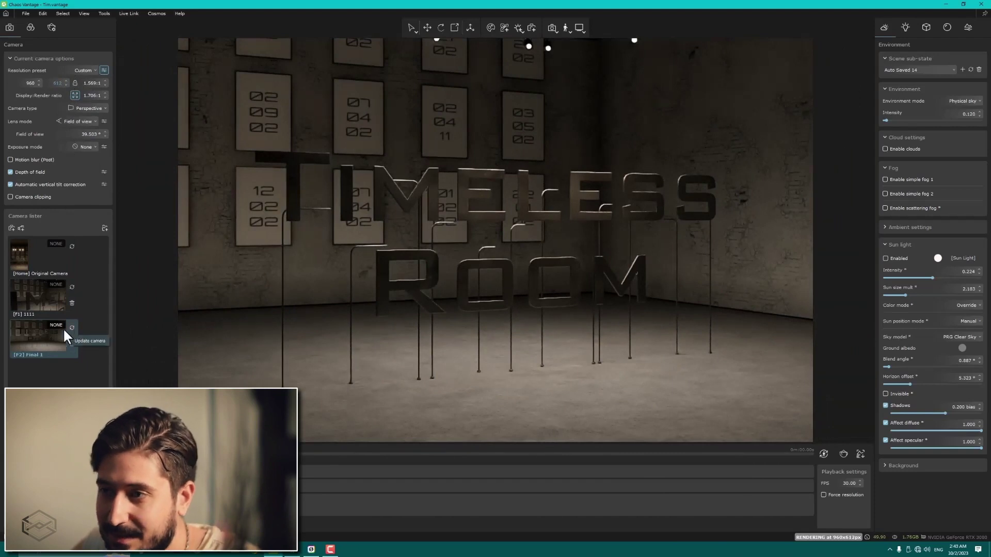
click(31, 339)
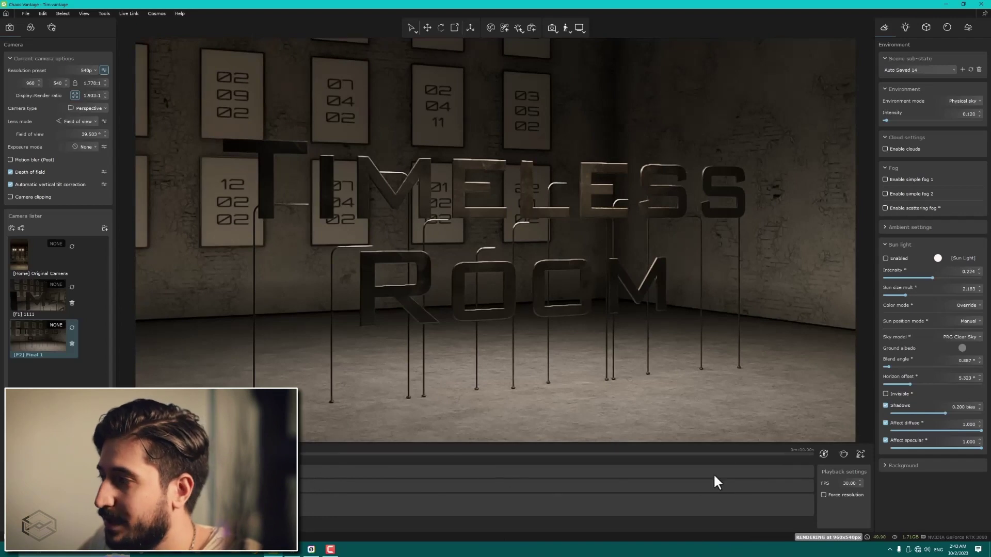
Step: Open the High Quality Render setup, add two queue entries, then delete both
click(842, 451)
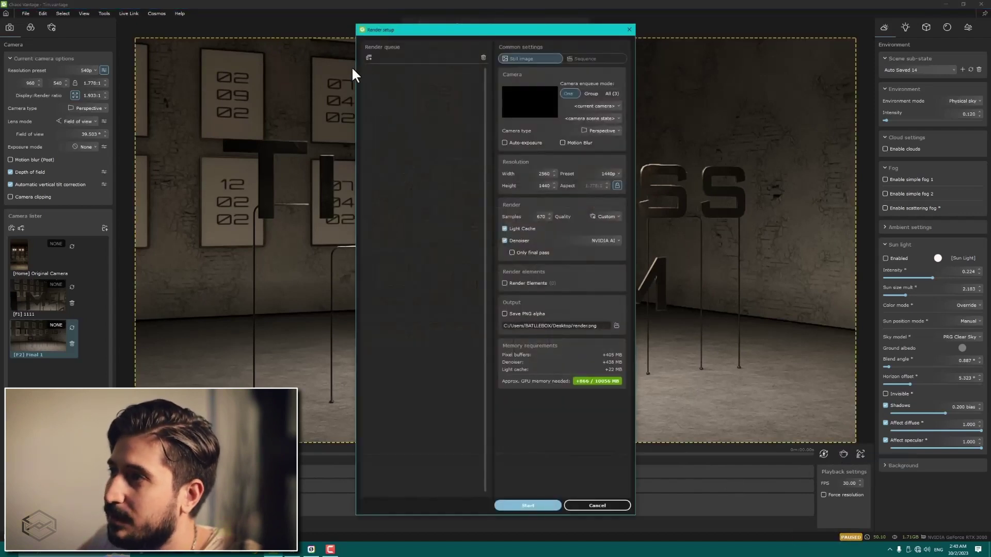
drag(440, 35, 526, 34)
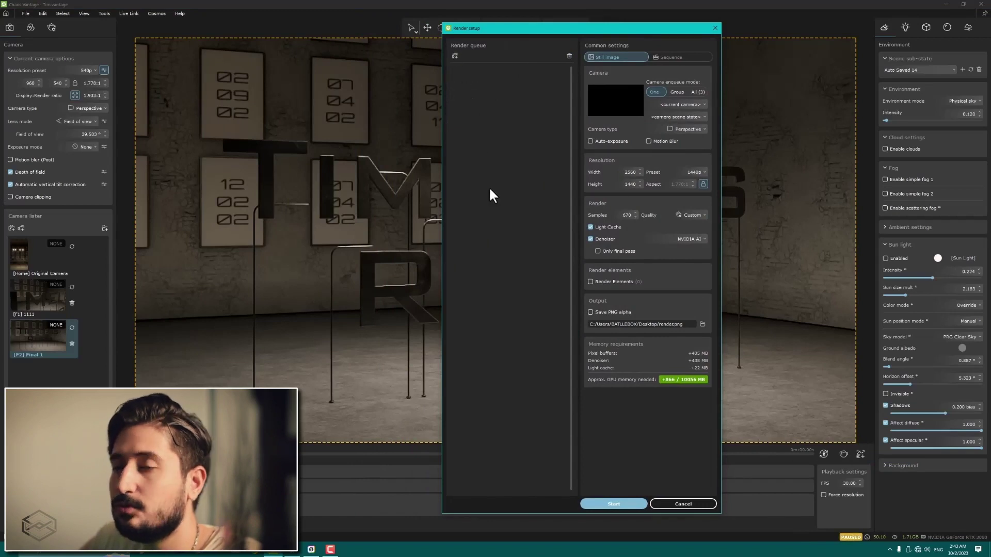
click(454, 55)
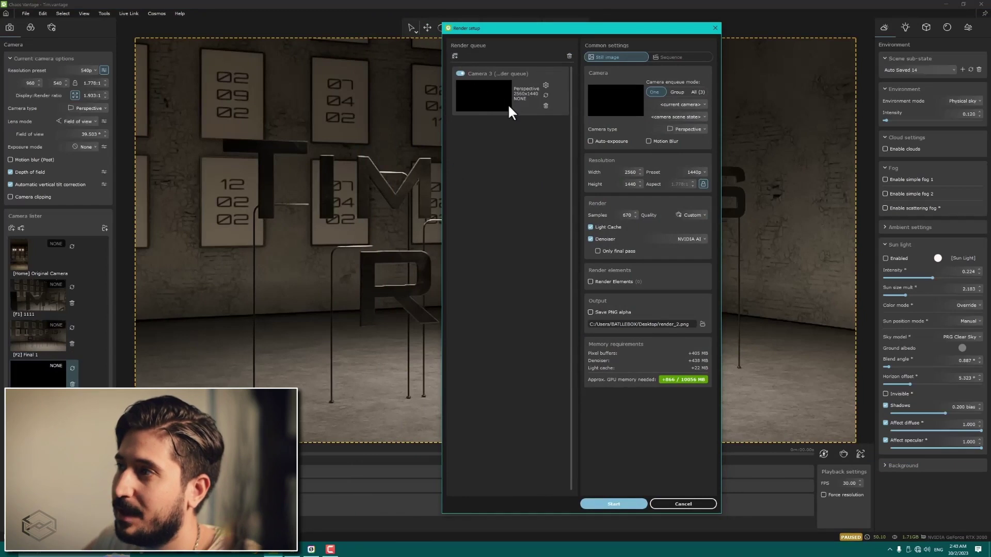
click(455, 55)
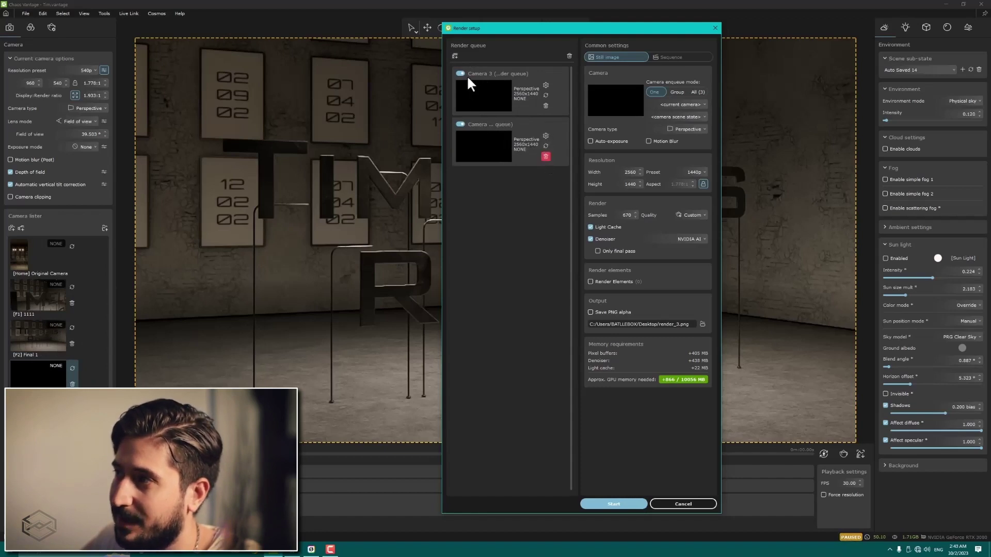
click(545, 157)
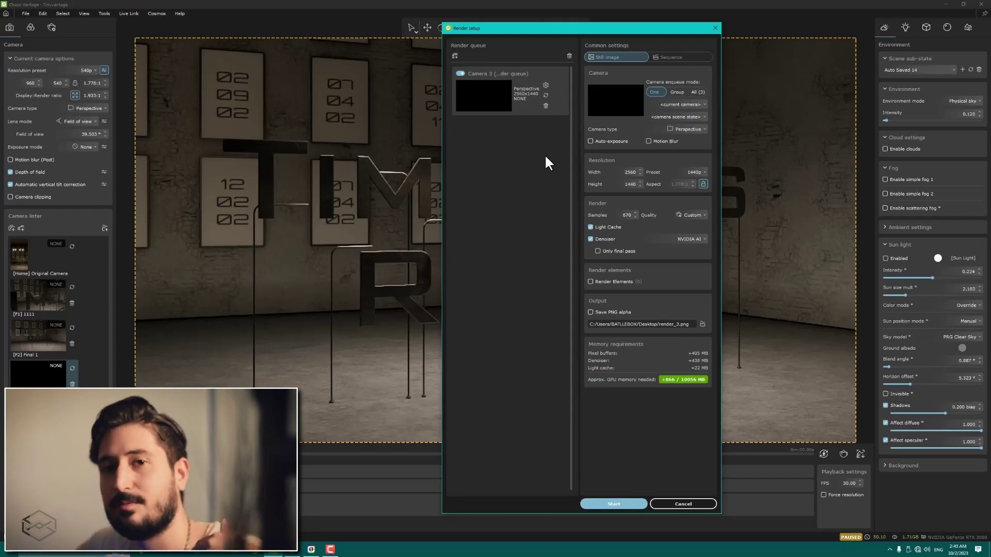
click(546, 105)
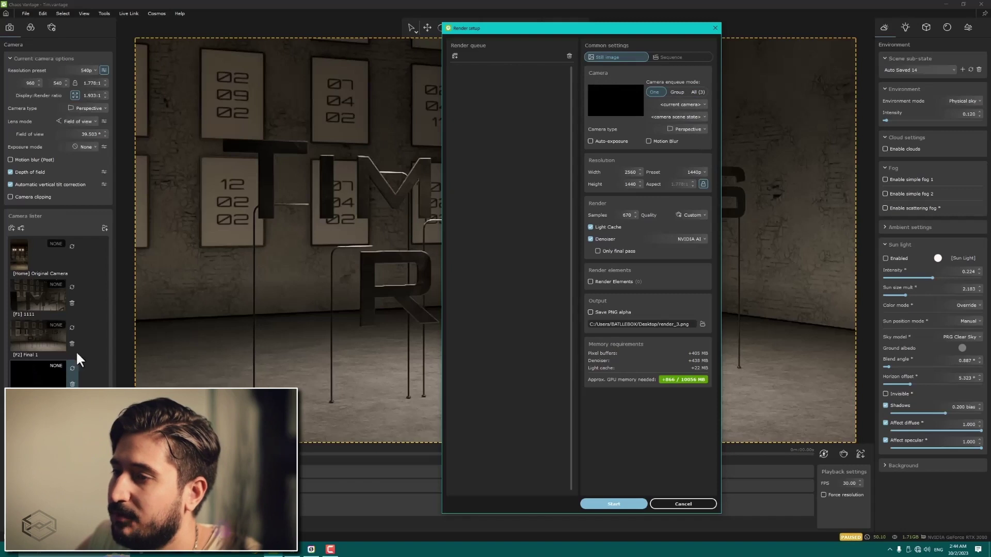
Step: Render from the Final 1 camera with enqueue mode set to One
click(680, 105)
click(662, 128)
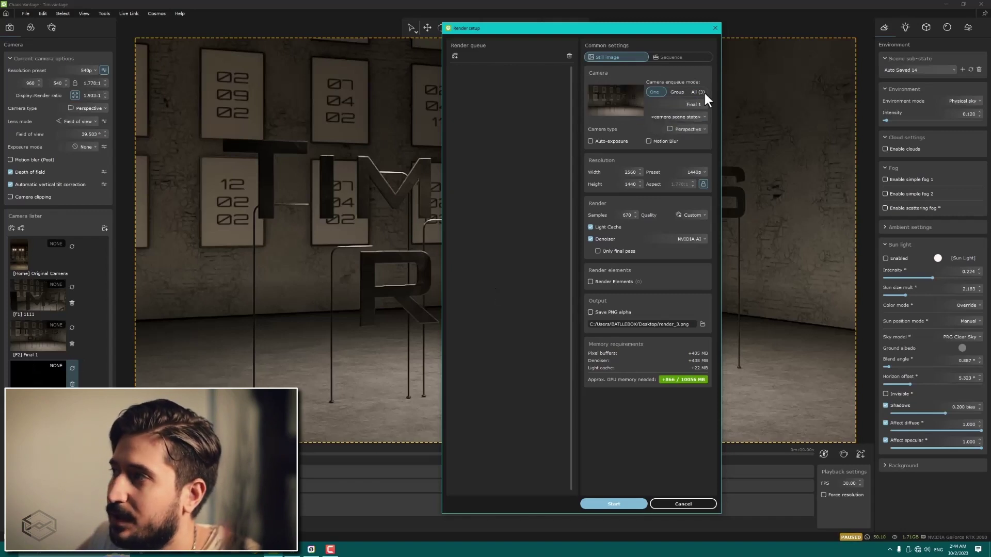
click(677, 92)
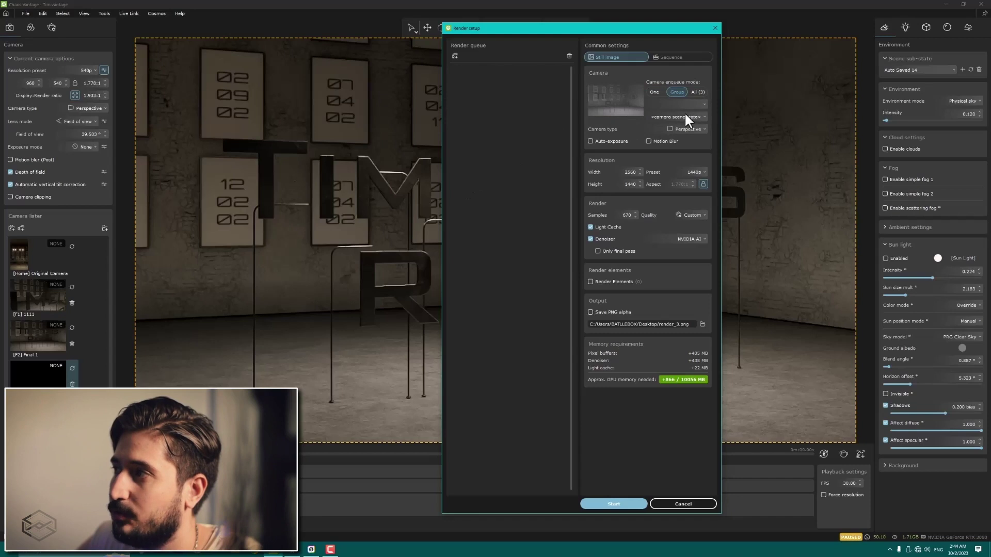
click(694, 91)
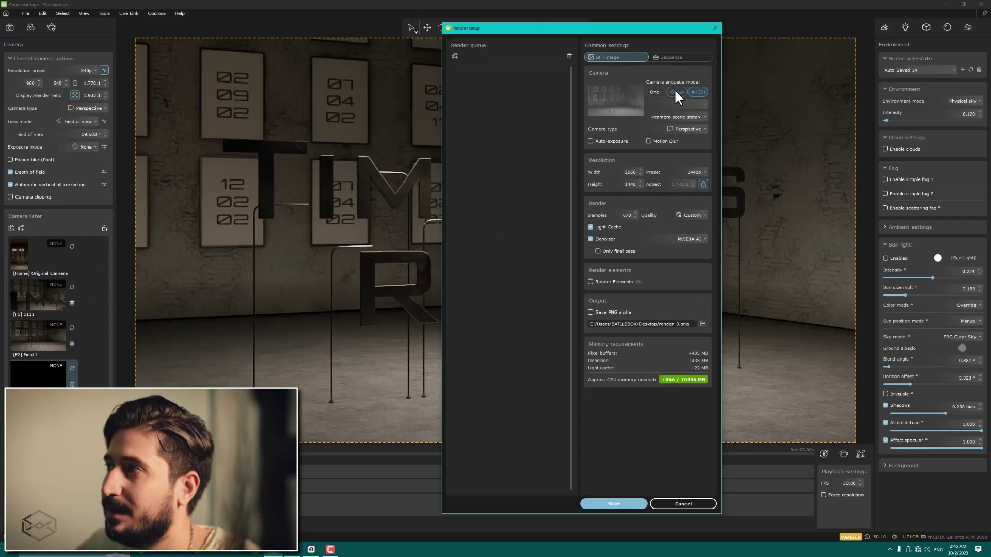
click(649, 92)
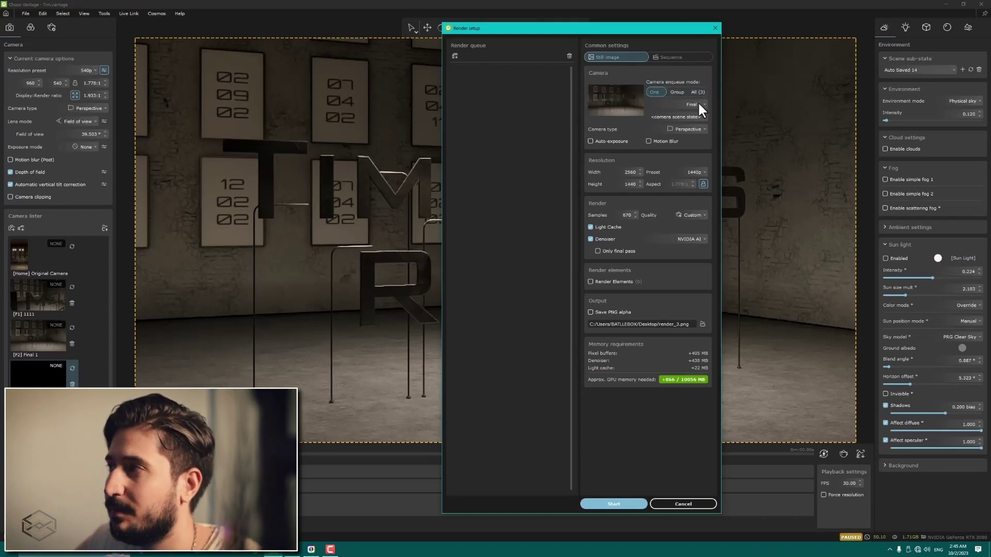
Step: Set the scene state to the camera's own scene state after trying group and DEFAULT
click(676, 117)
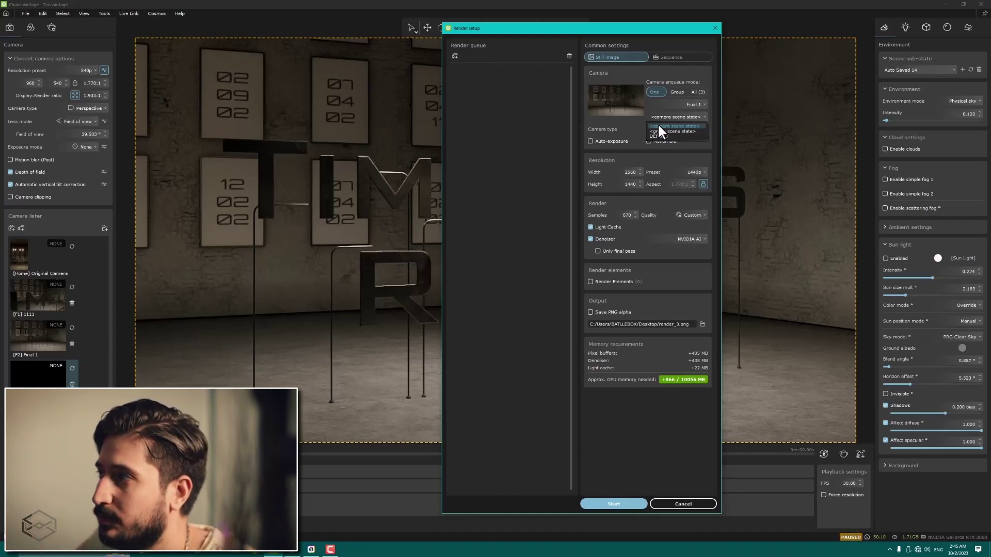
click(657, 124)
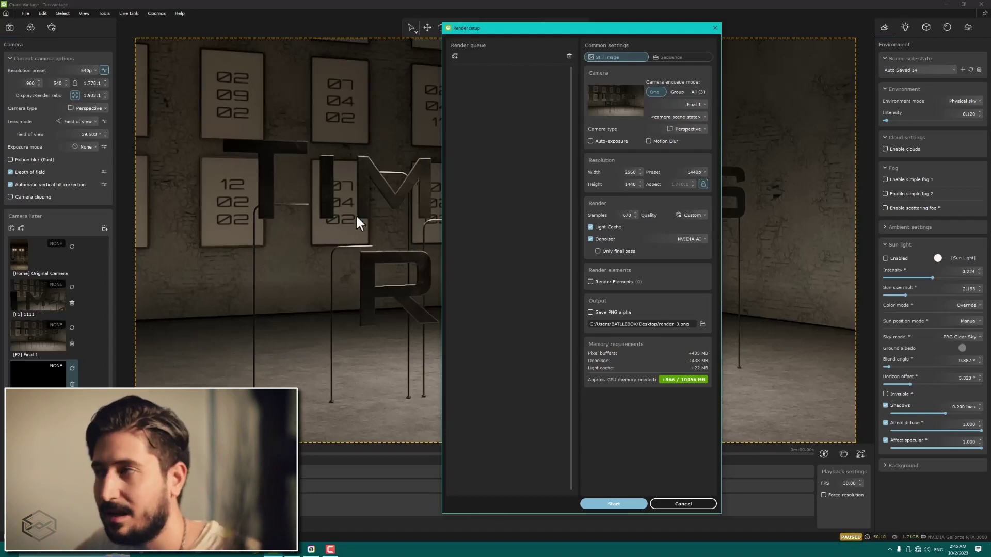
click(679, 116)
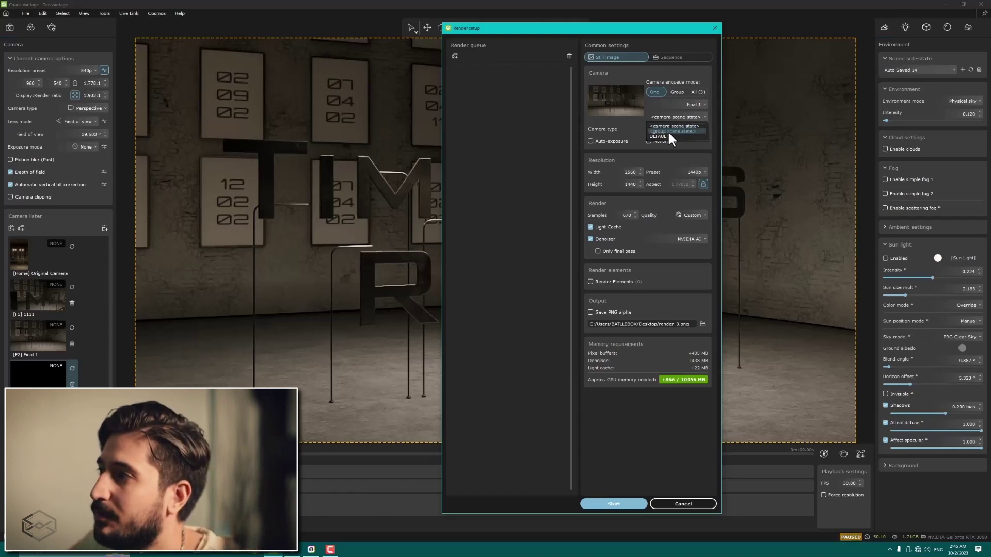
click(668, 131)
click(670, 128)
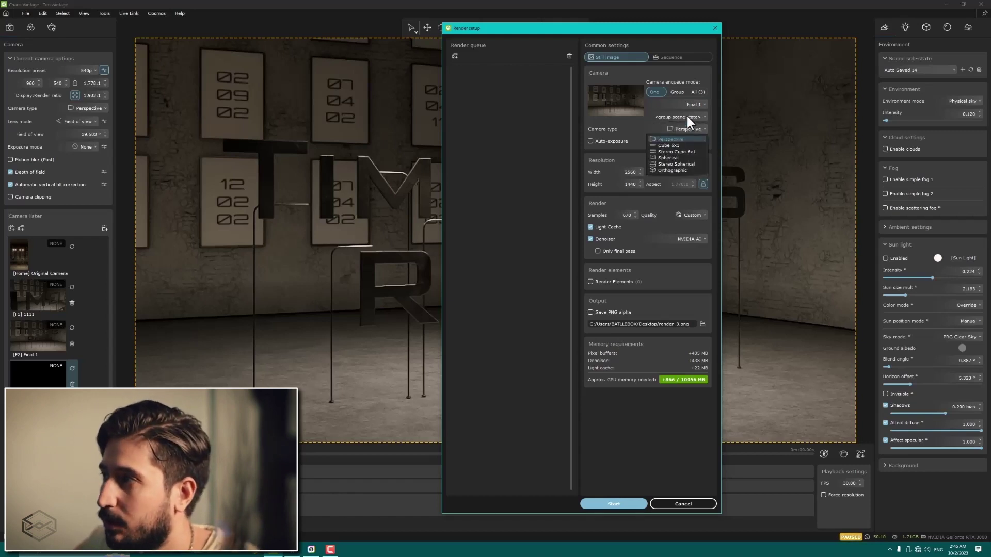
click(686, 116)
click(664, 135)
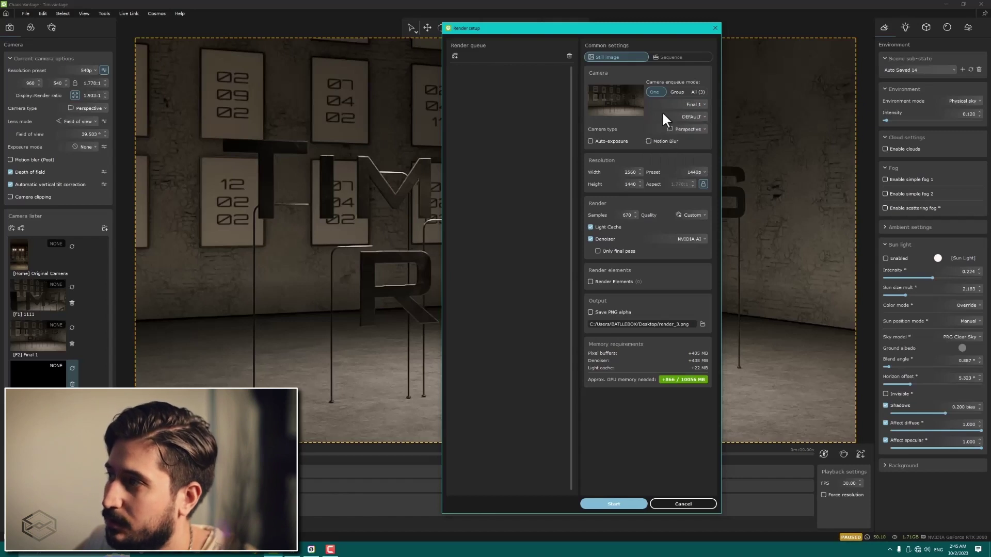
click(693, 116)
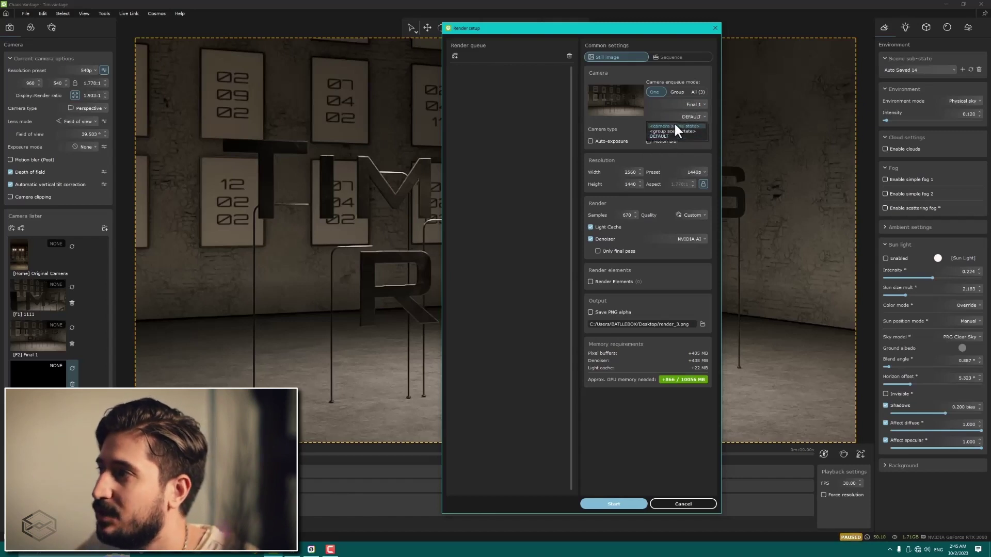
click(675, 126)
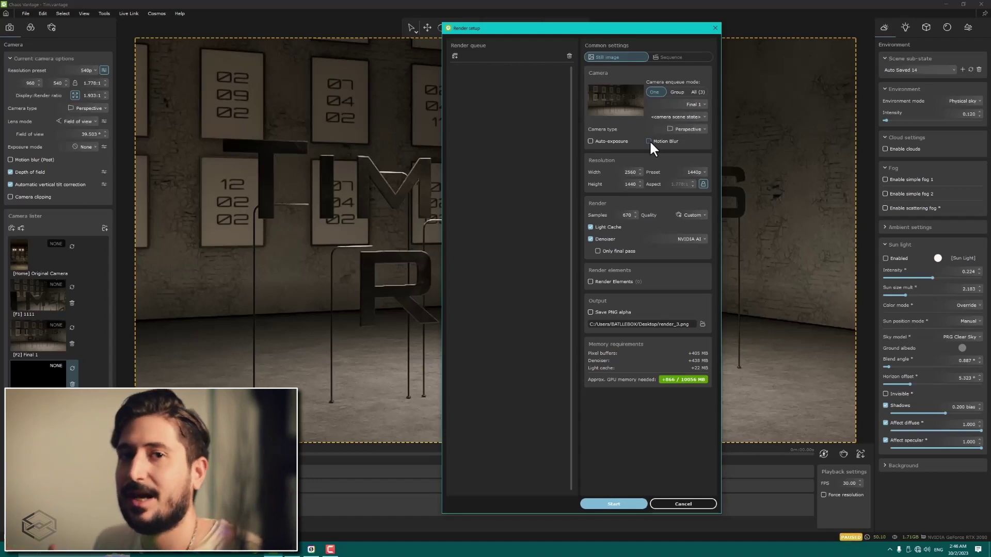
Step: Tick Motion Blur and open the Resolution Preset list, still at 1440p
click(649, 141)
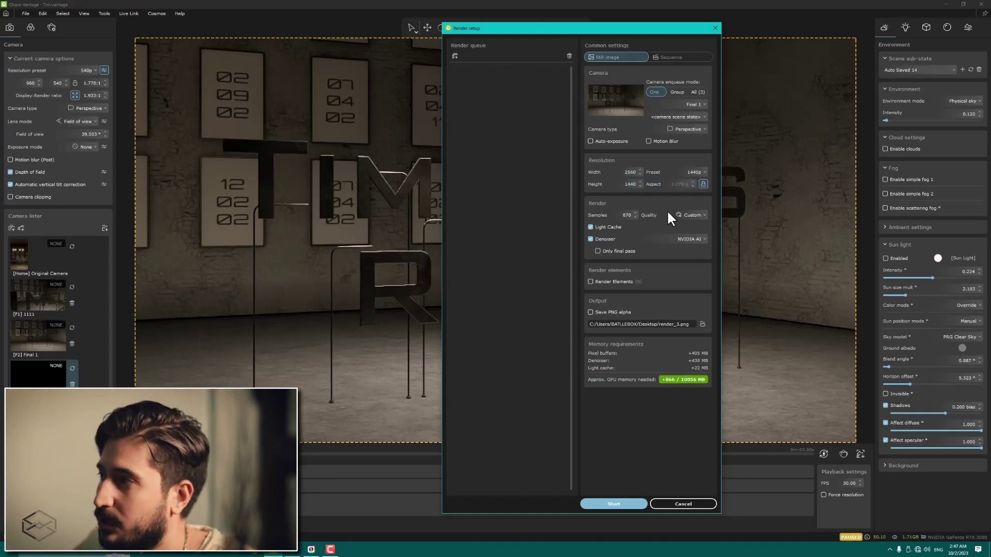
click(693, 171)
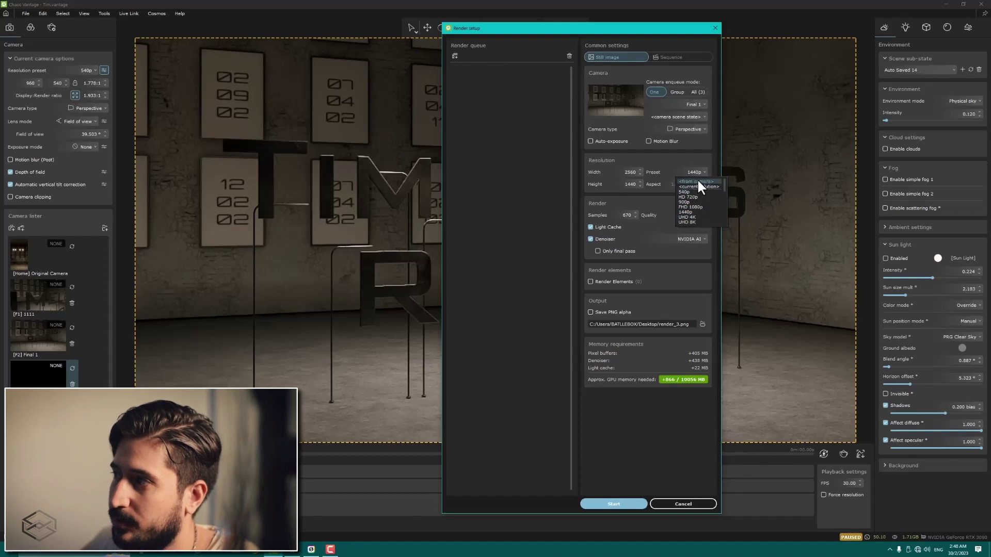
Step: Review the resolution presets, keep 1440p (2560×1440), and unlock the aspect ratio
scroll(684, 220, down, 2)
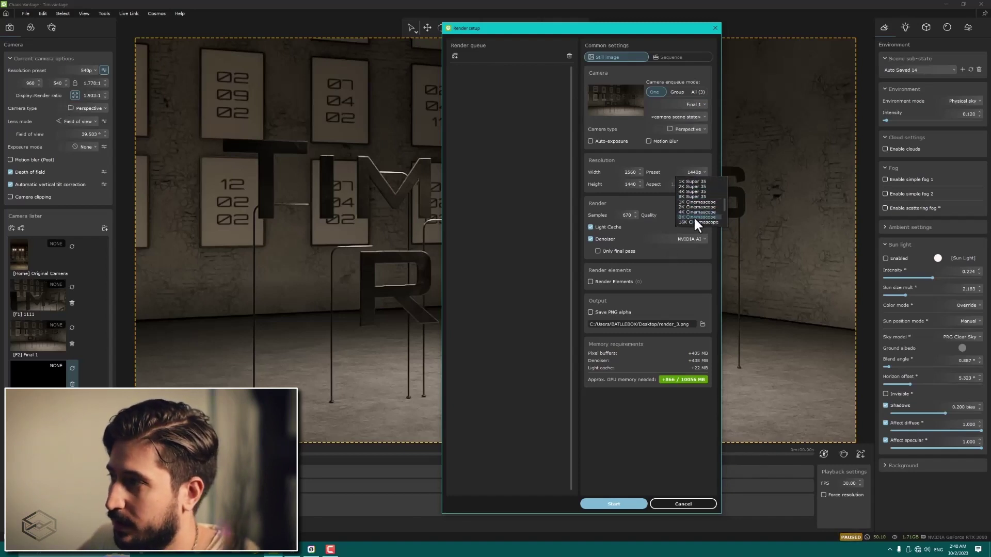
scroll(693, 218, down, 3)
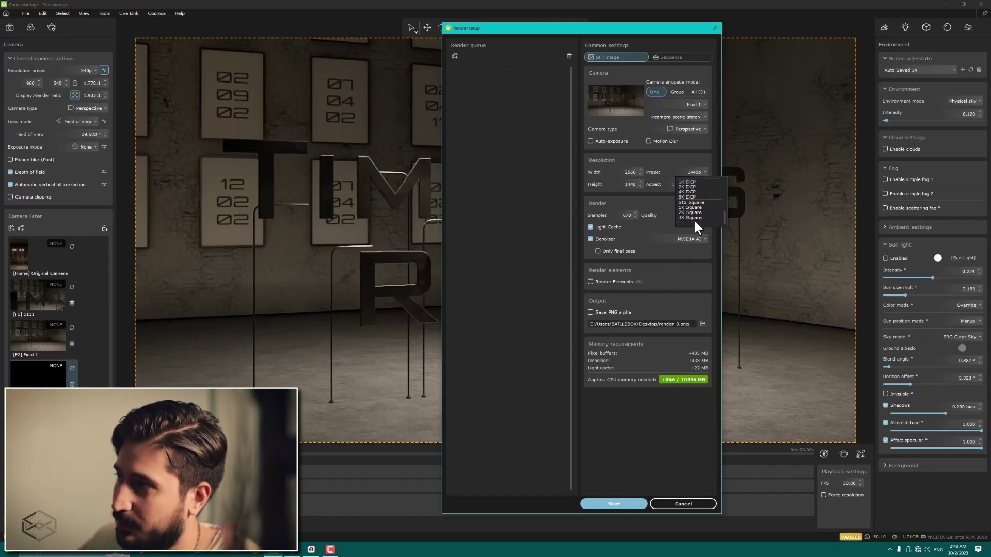
scroll(692, 206, up, 3)
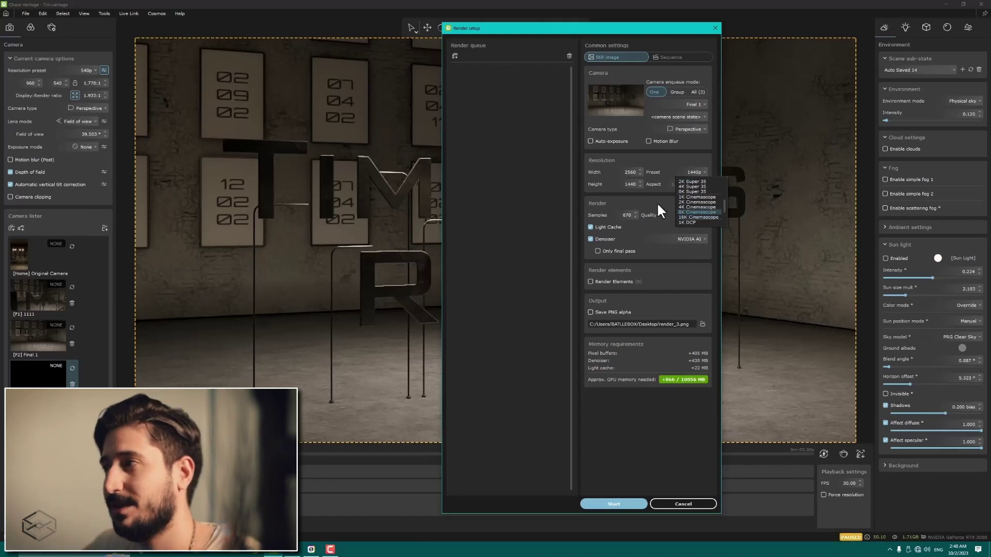
click(662, 177)
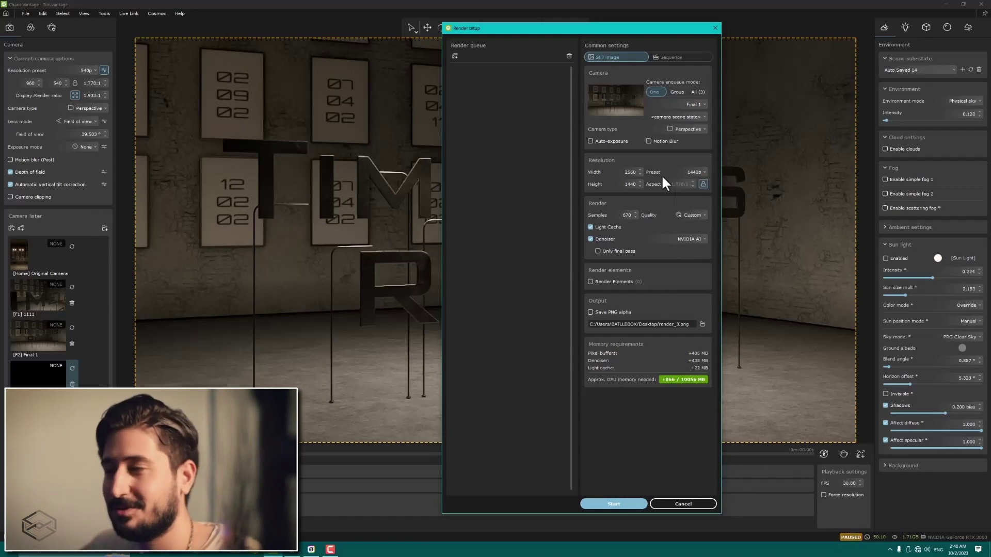
scroll(690, 174, up, 5)
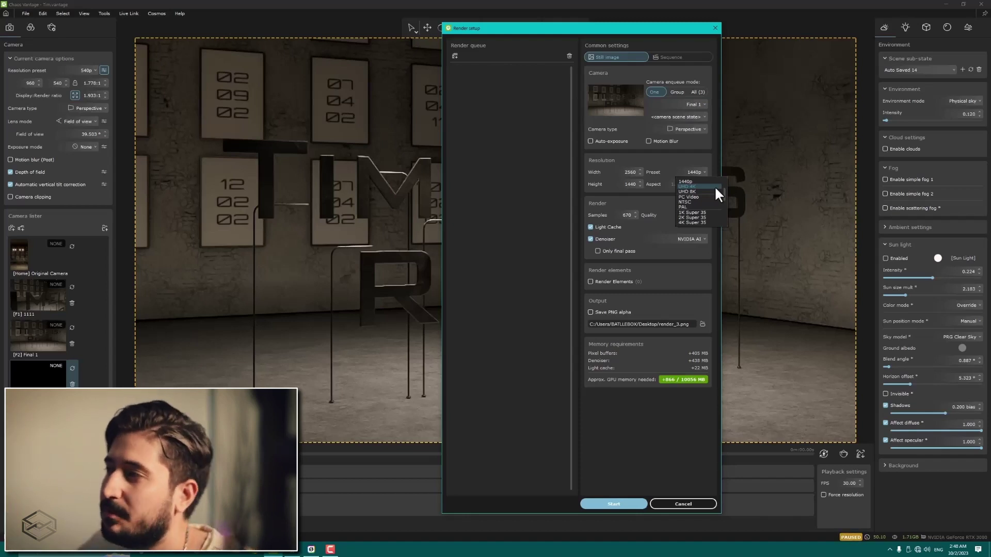
click(668, 161)
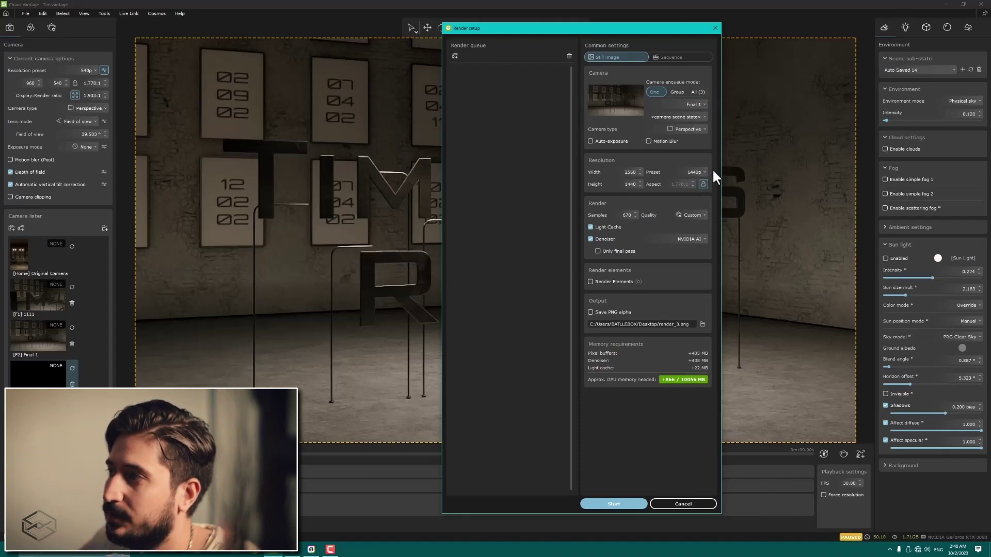
click(693, 173)
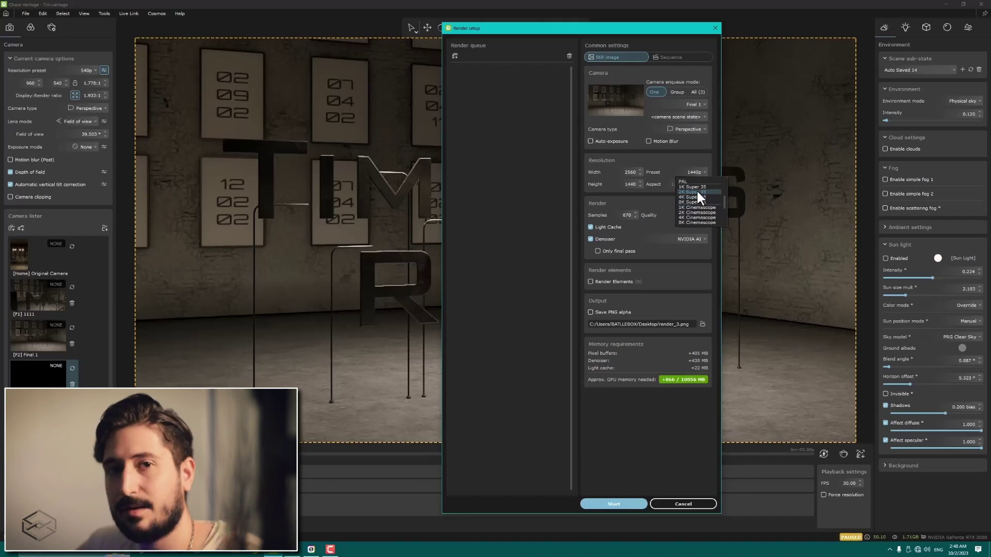
scroll(696, 190, down, 1)
click(644, 167)
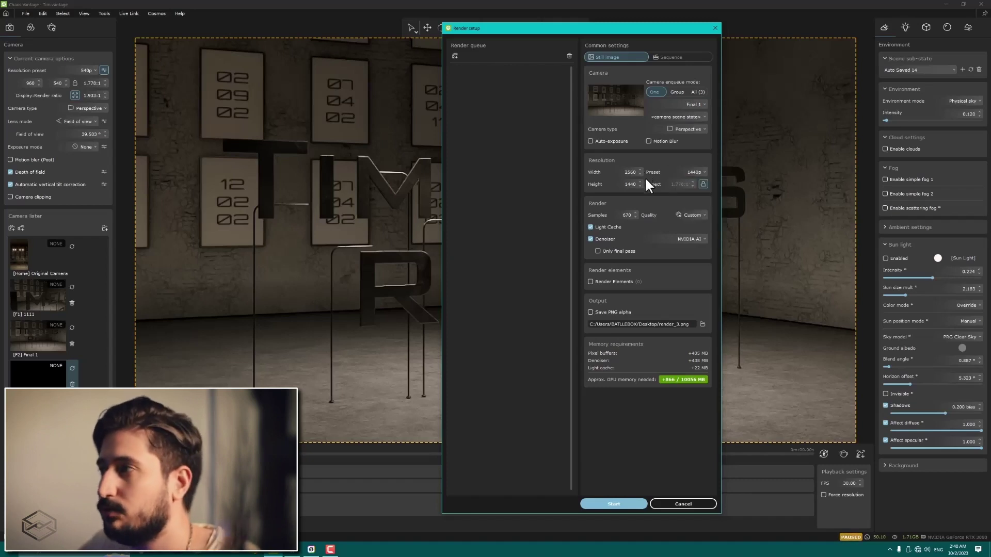
click(704, 185)
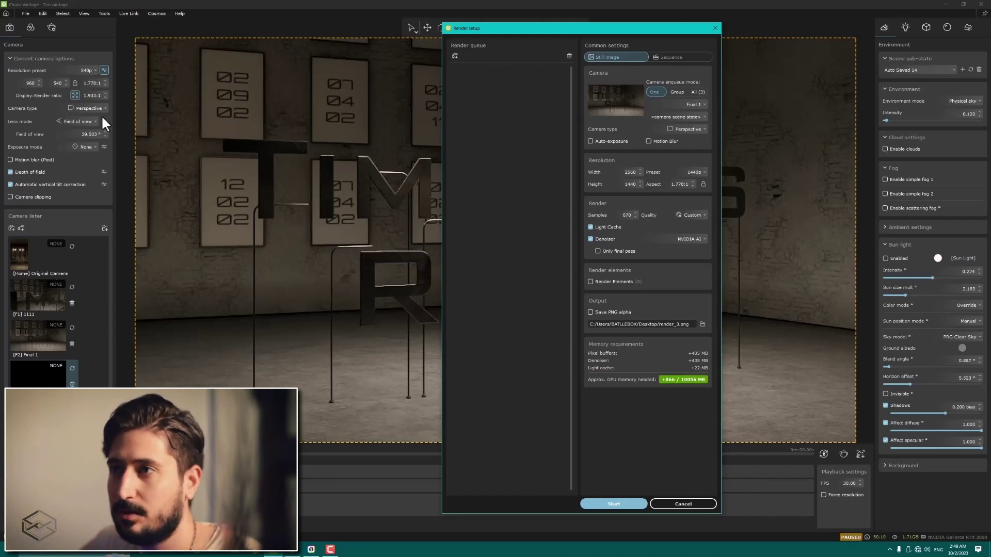
Step: Close render setup and set the camera frame to 1080 wide by 1920 tall
click(697, 505)
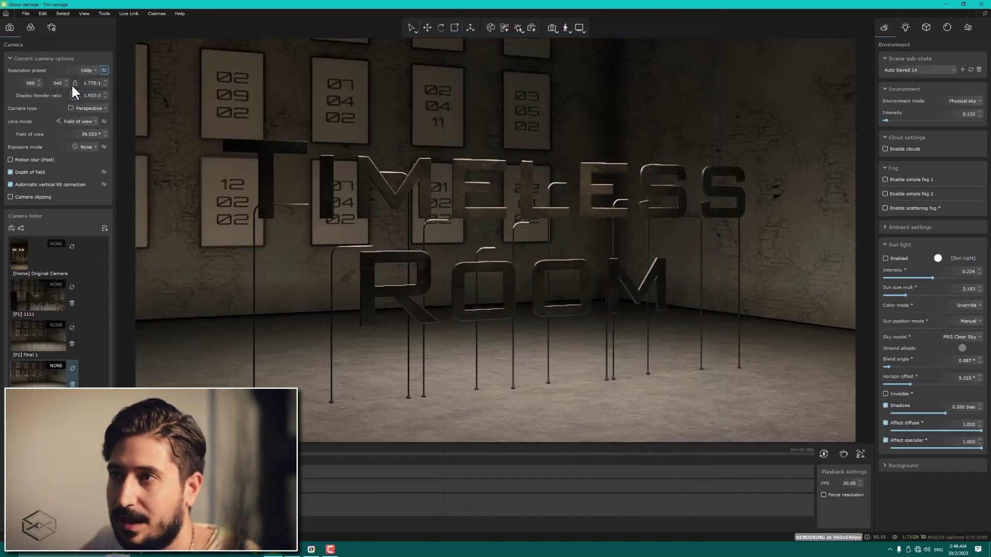
drag(64, 81, 39, 87)
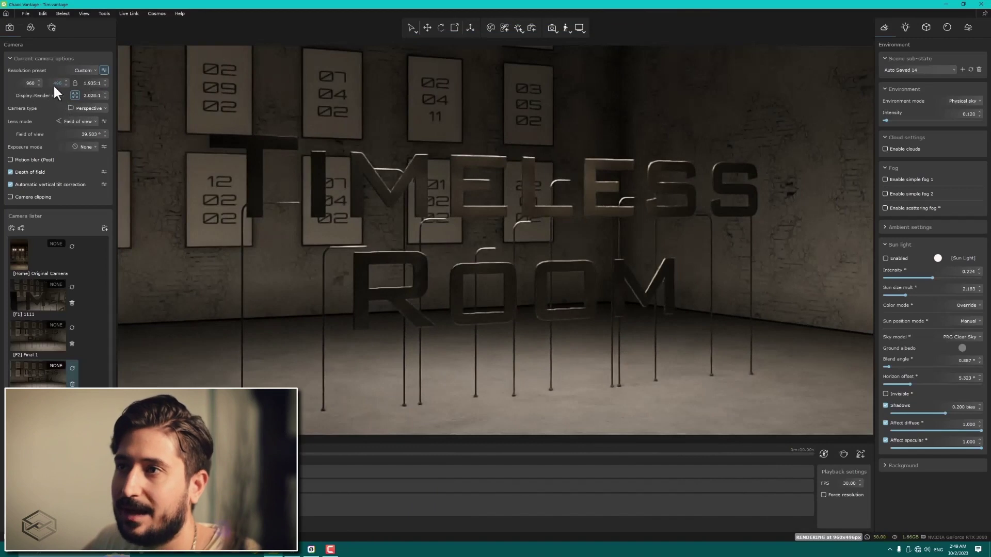
double_click(29, 84)
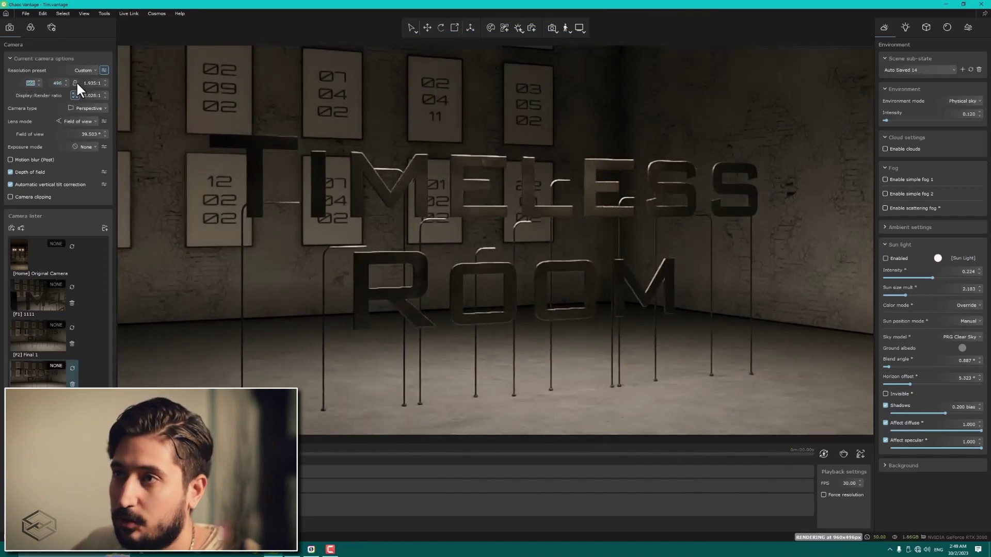
click(58, 84)
text(1920)
key(Return)
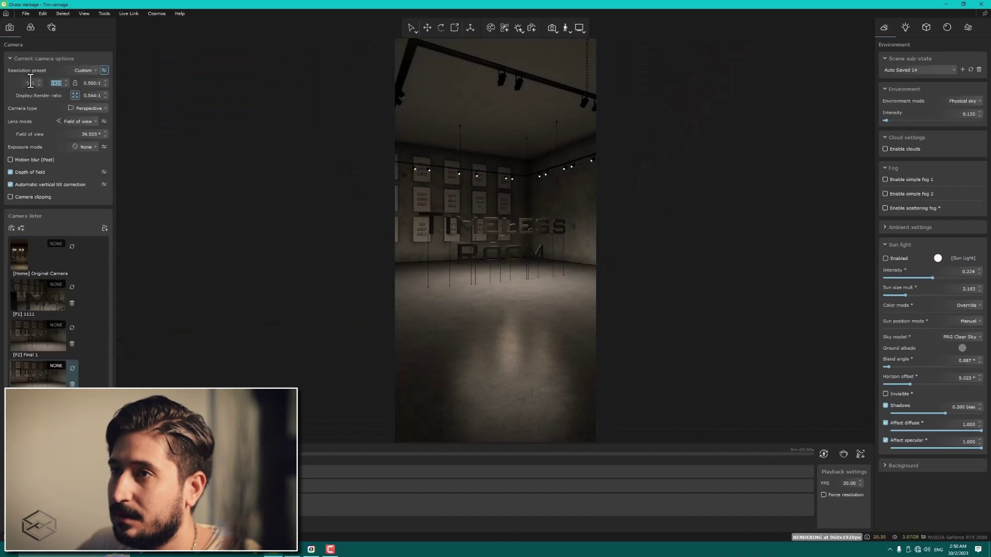
key(BackSpace)
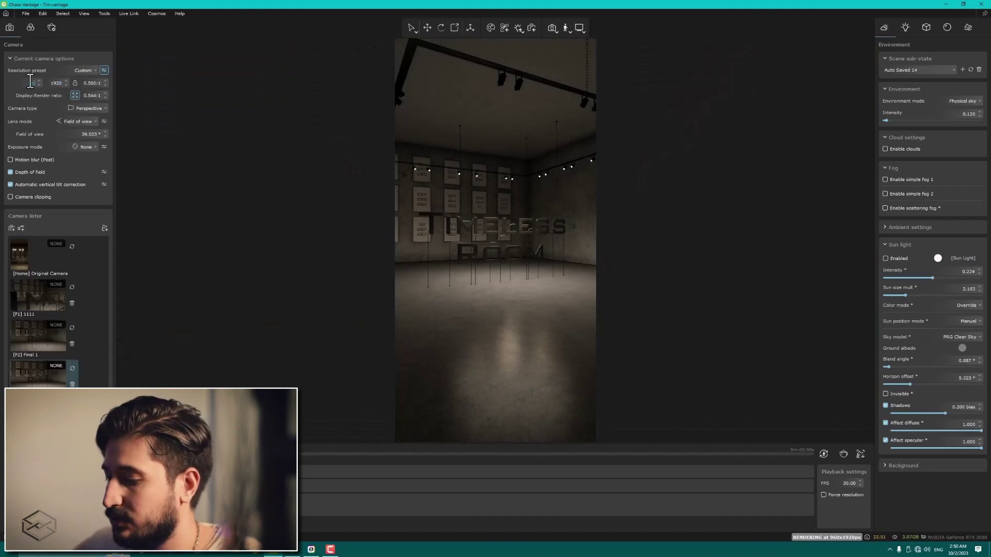
text(1080)
key(Return)
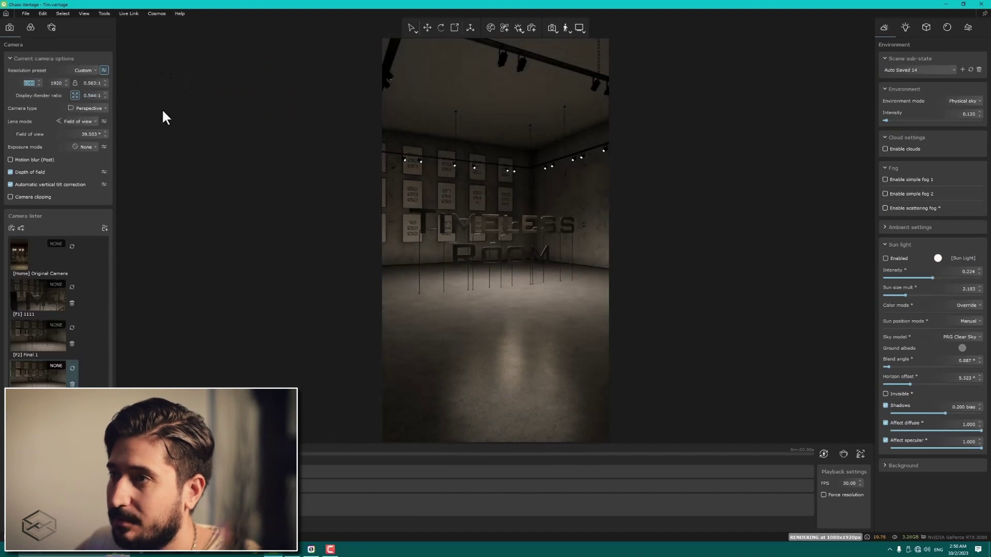
Step: Lock the aspect ratio, scale the frame to 920×1634, and reopen render setup beside the viewport
click(74, 83)
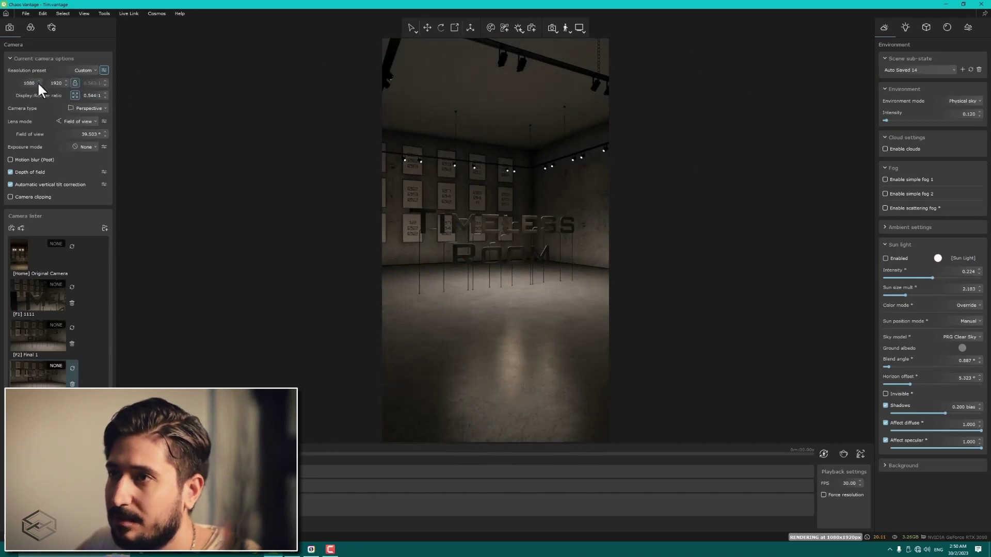
drag(37, 84, 42, 106)
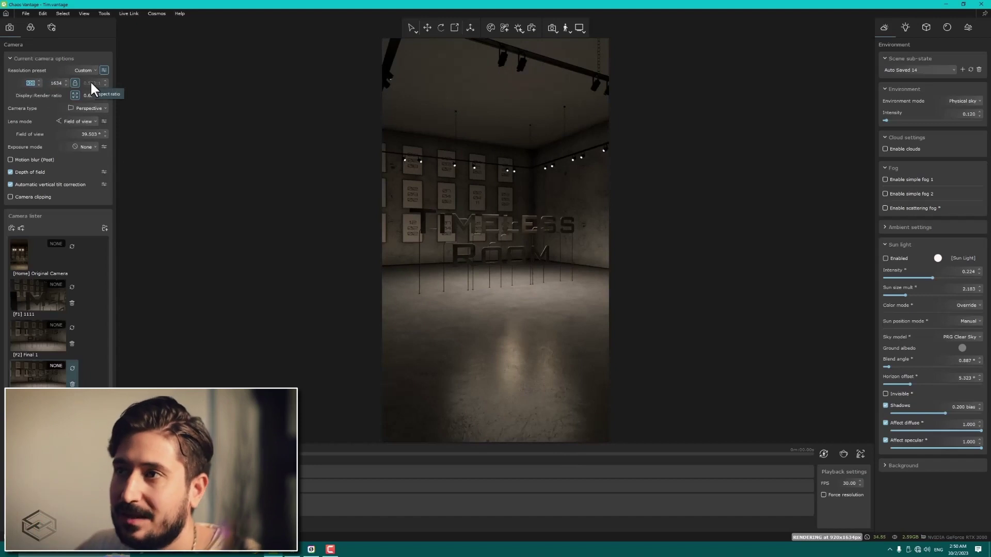
click(845, 453)
mouse_move(471, 26)
mouse_down()
mouse_move(762, 64)
mouse_move(794, 46)
mouse_up()
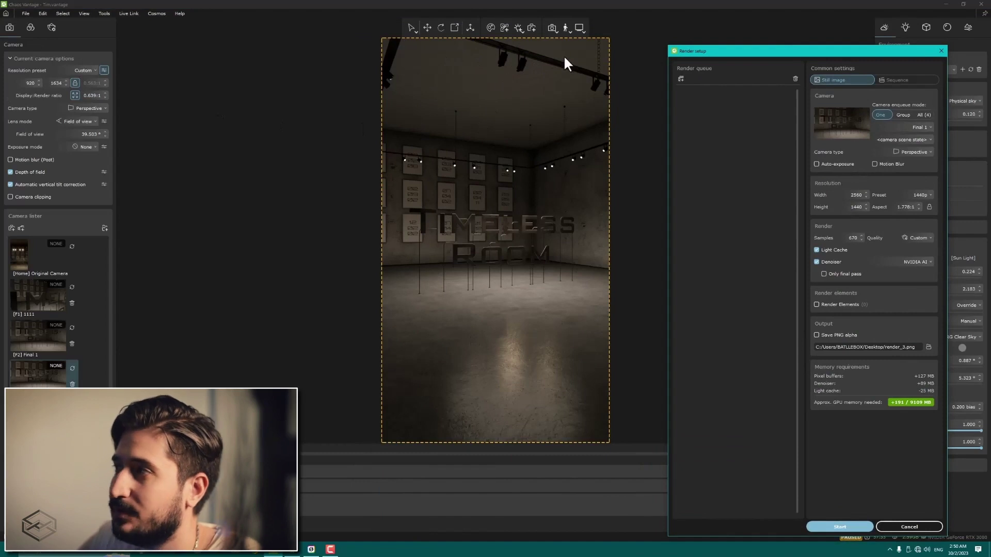
Step: Set the Resolution Preset to the current camera resolution, 920×1634
click(924, 194)
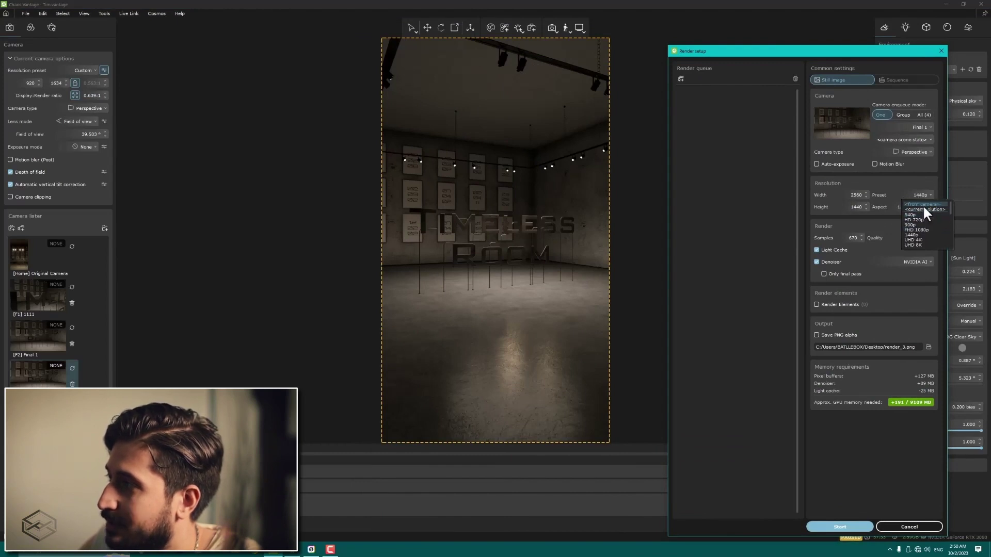
click(923, 209)
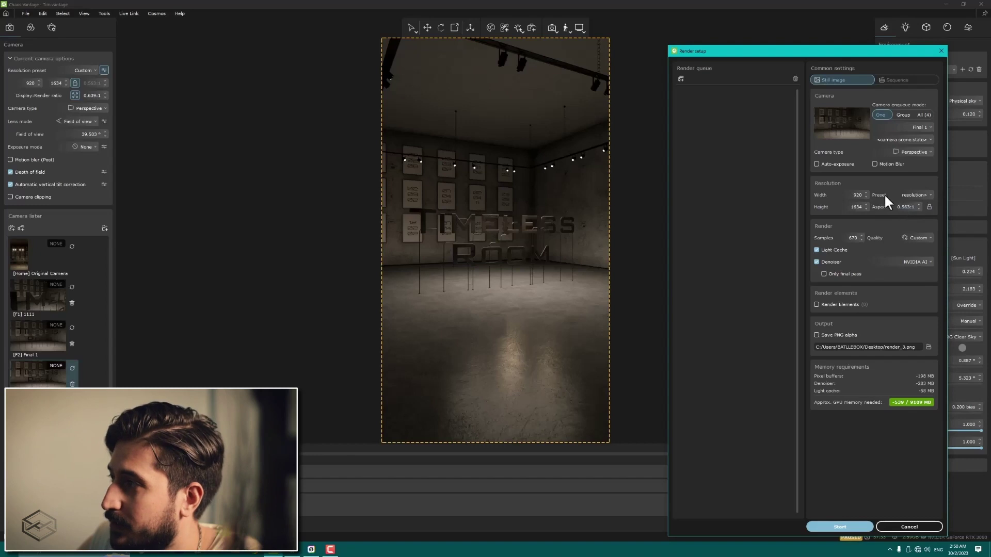
click(918, 196)
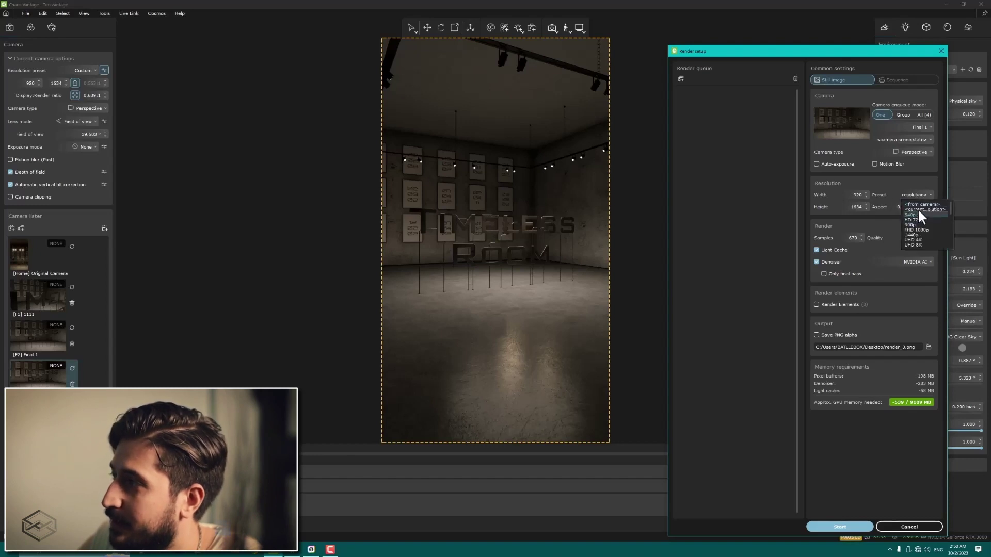
click(919, 209)
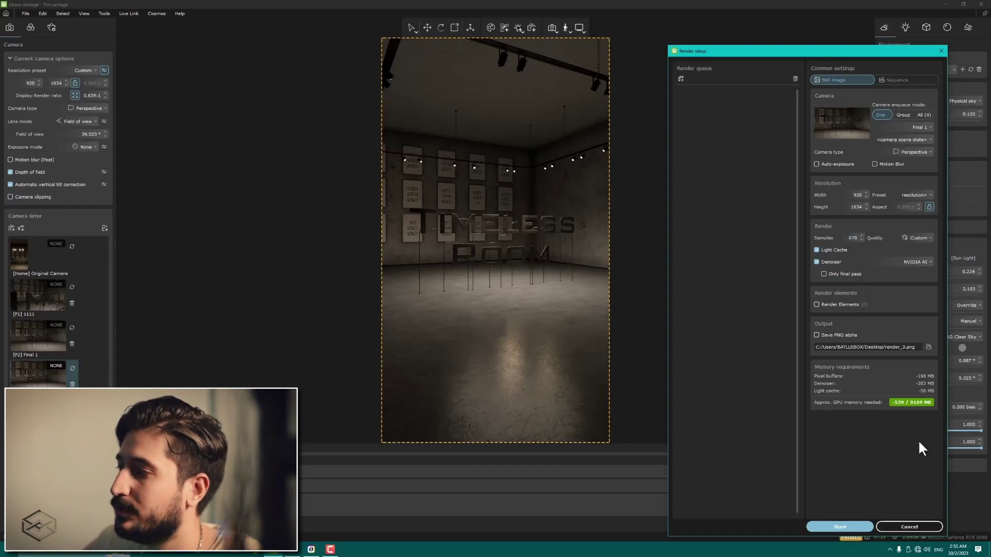
Step: Close render setup and raise global illumination from 2 to 4 bounces in Render settings
click(909, 526)
click(30, 27)
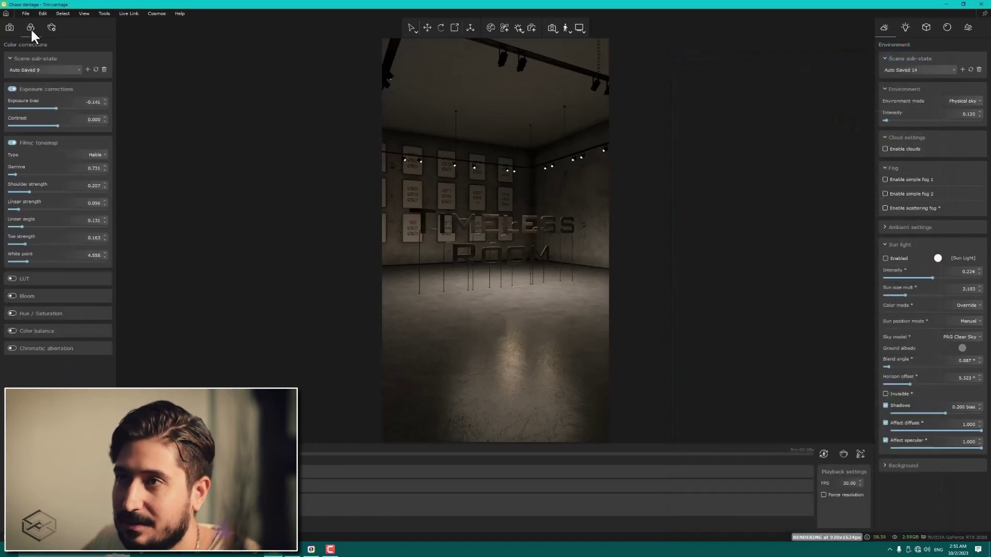
click(47, 28)
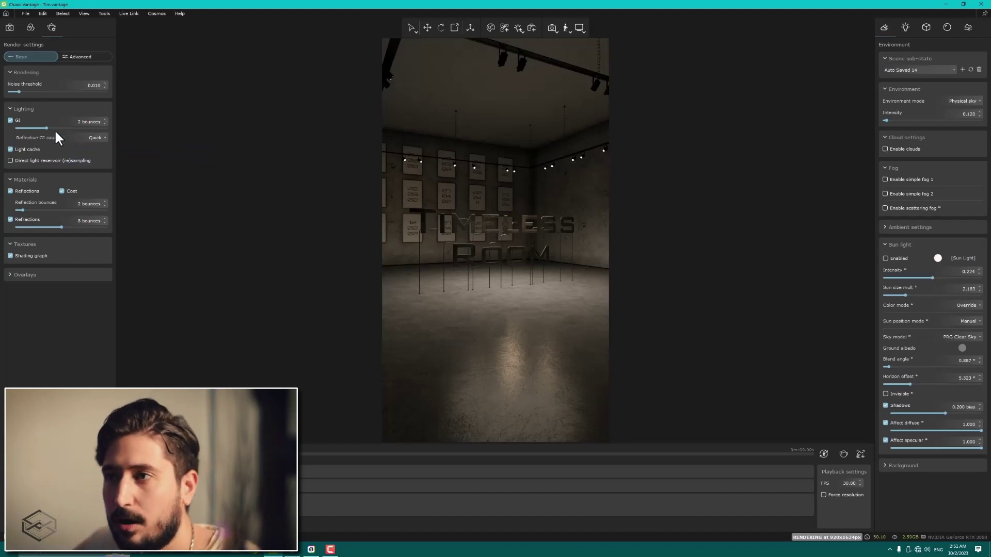
click(85, 128)
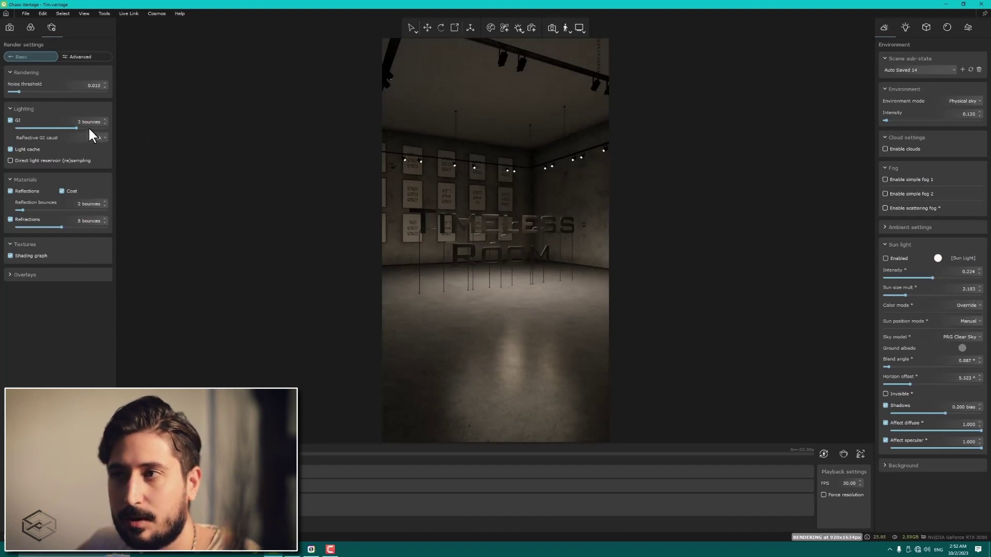
mouse_move(89, 121)
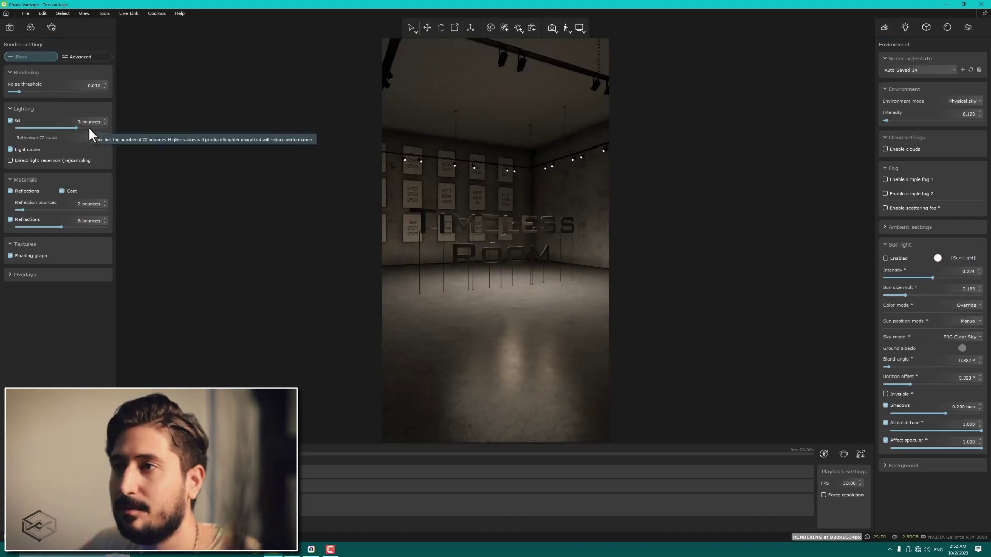
click(97, 126)
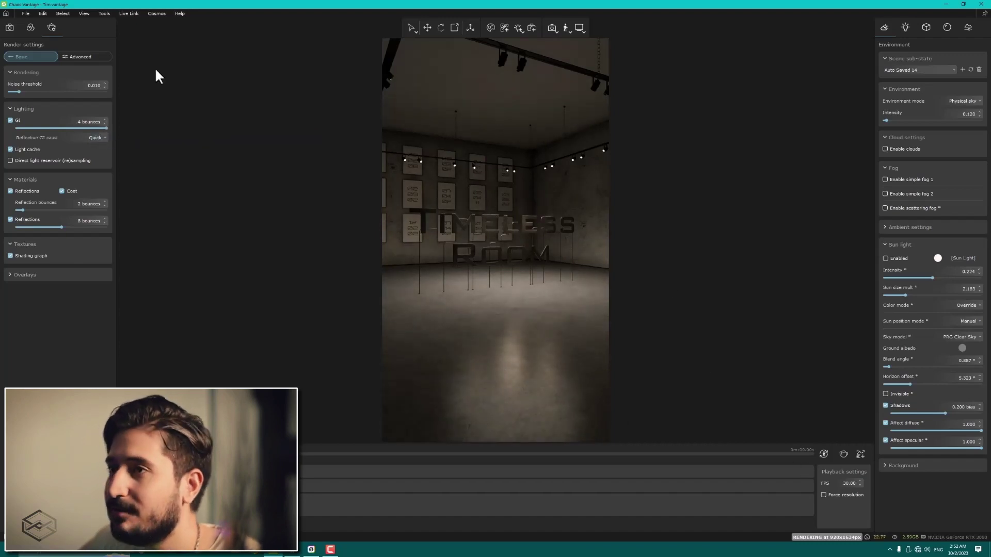
Step: Reopen render setup at the right edge and select the Samples value
click(843, 454)
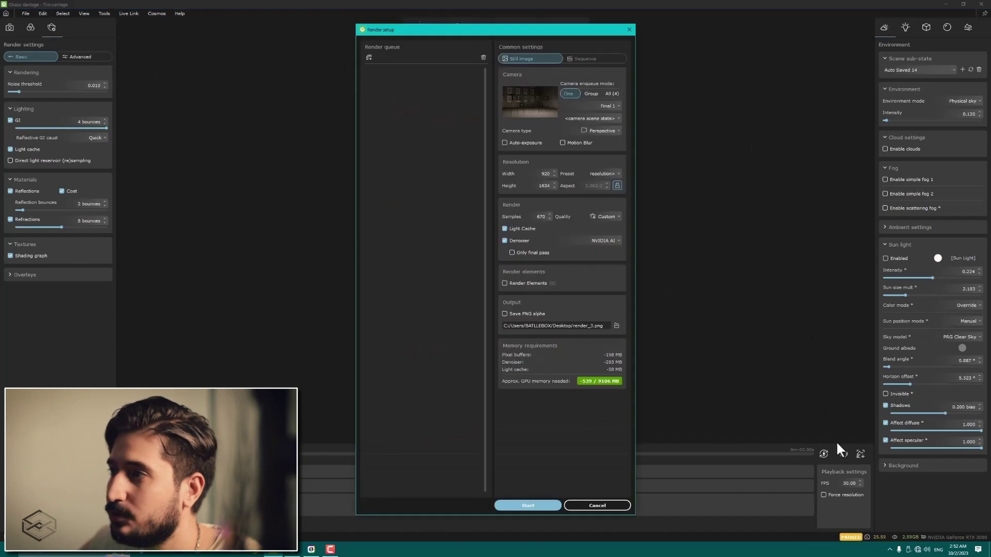
drag(472, 29, 775, 5)
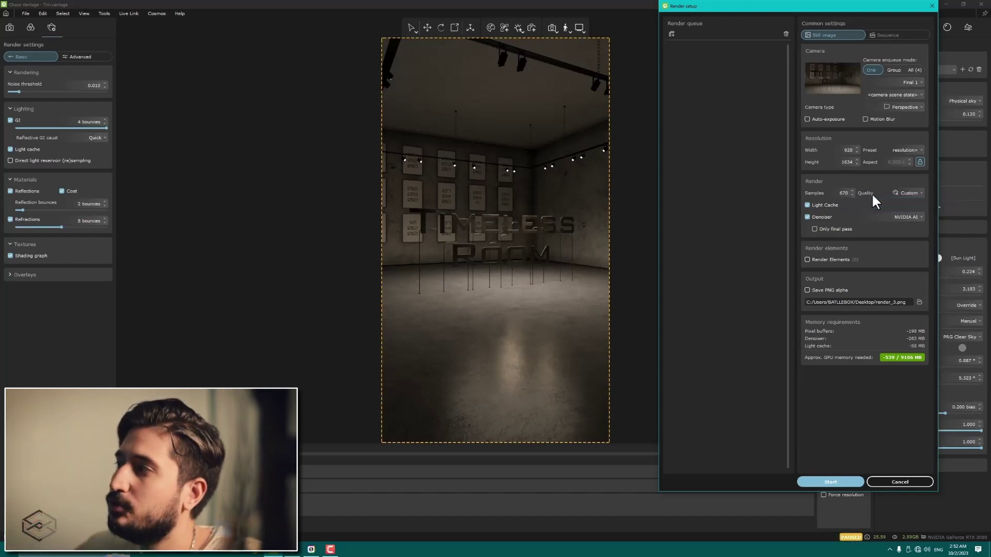
click(838, 195)
drag(838, 196, 860, 195)
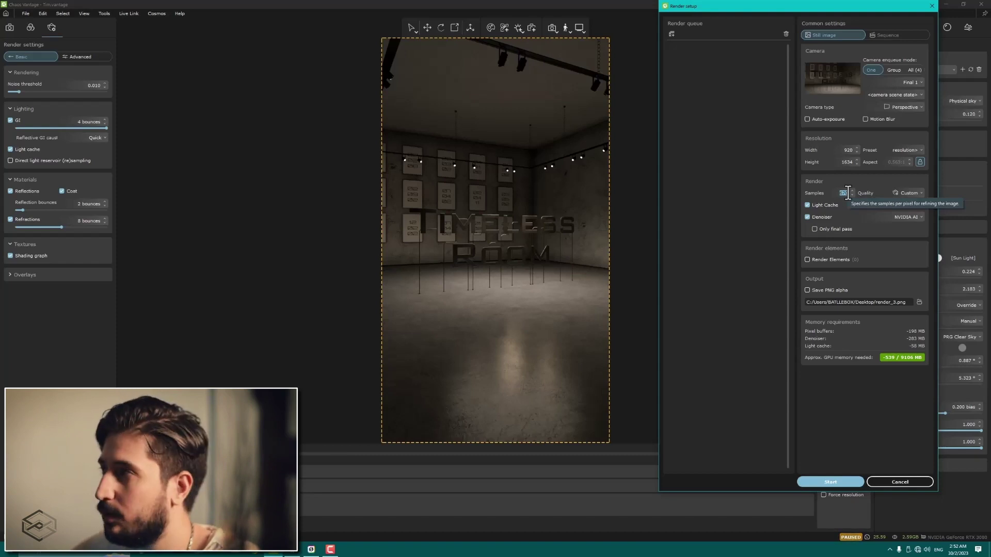
Step: Enter 500 in the Samples field and reselect the value
text(500)
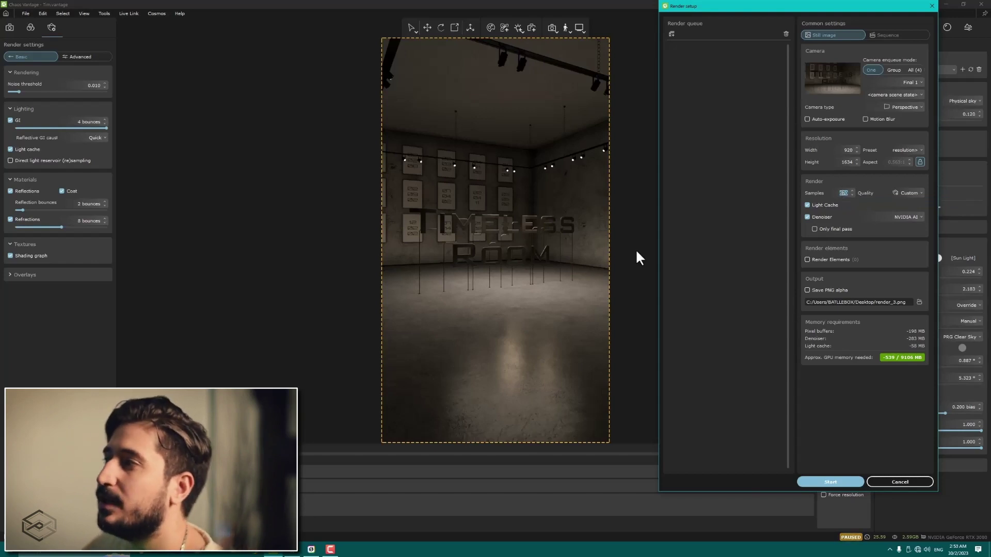
text(500)
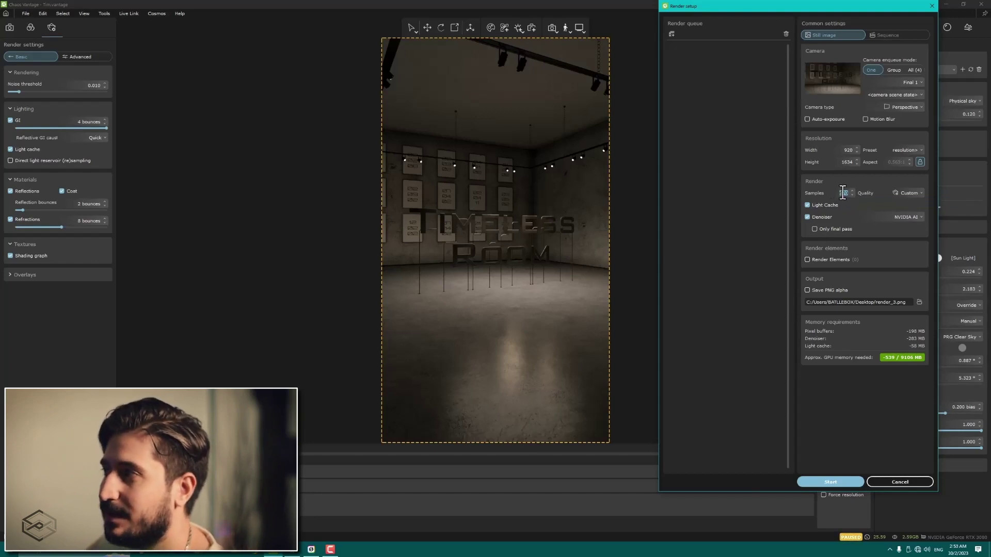
double_click(839, 193)
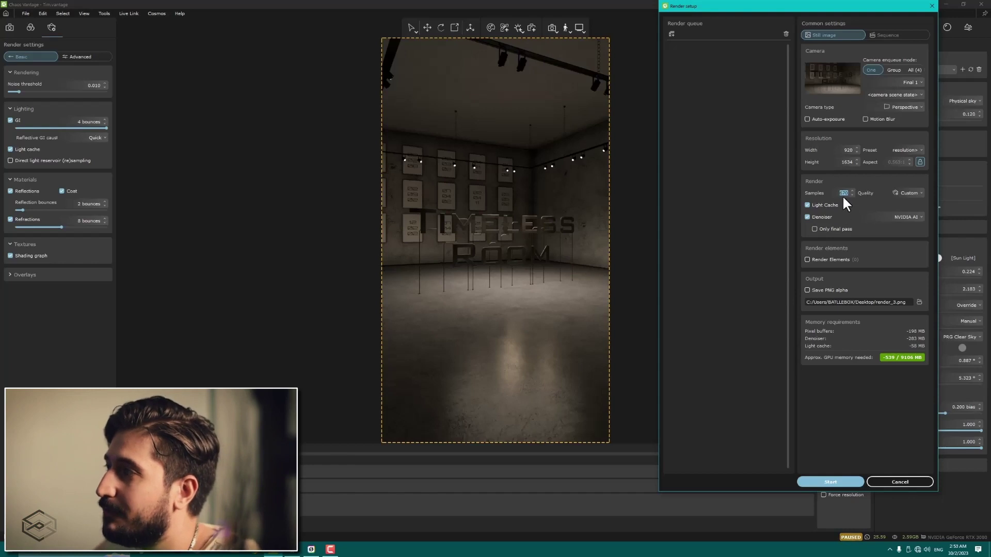
Step: Set render quality to High after trying Medium, and drag samples down to 50
click(915, 186)
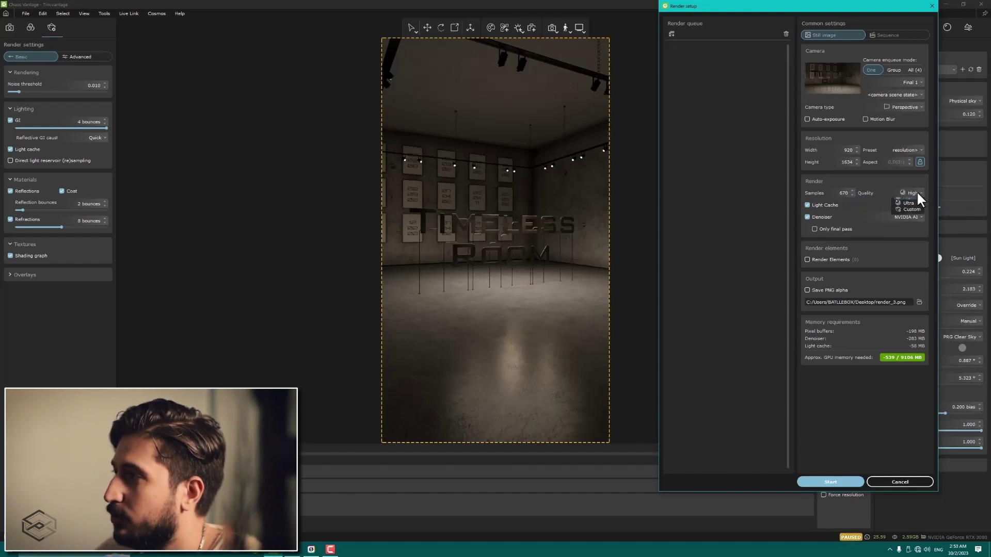
click(910, 204)
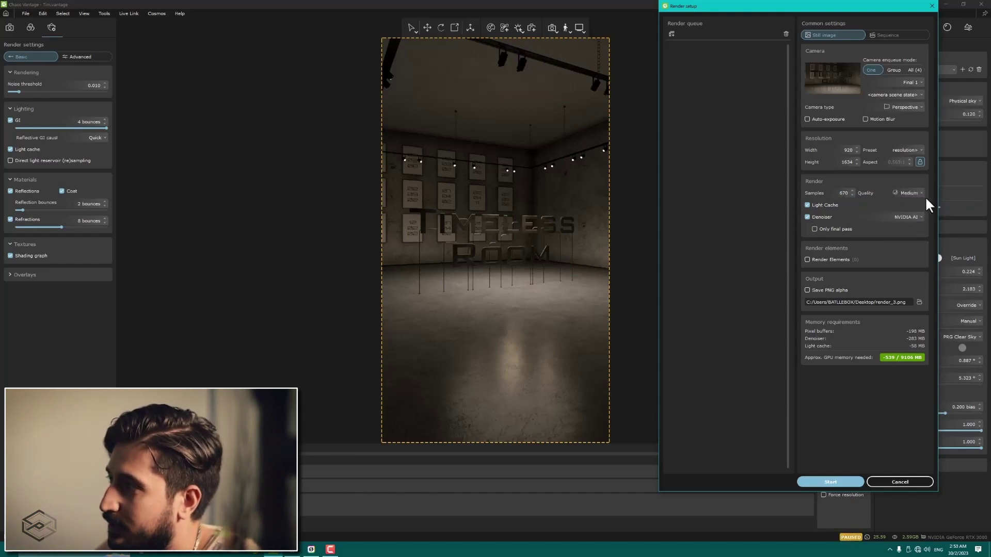
click(901, 192)
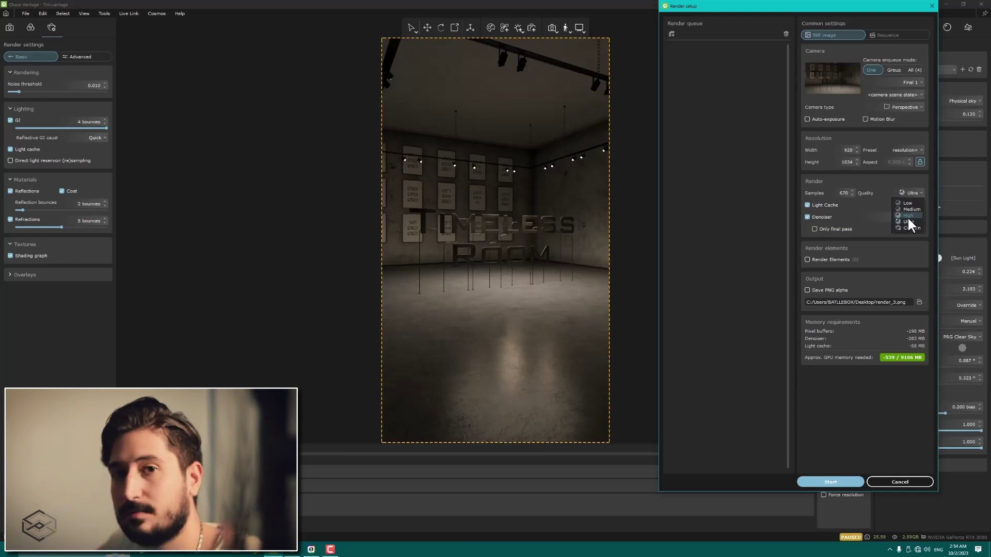
click(906, 216)
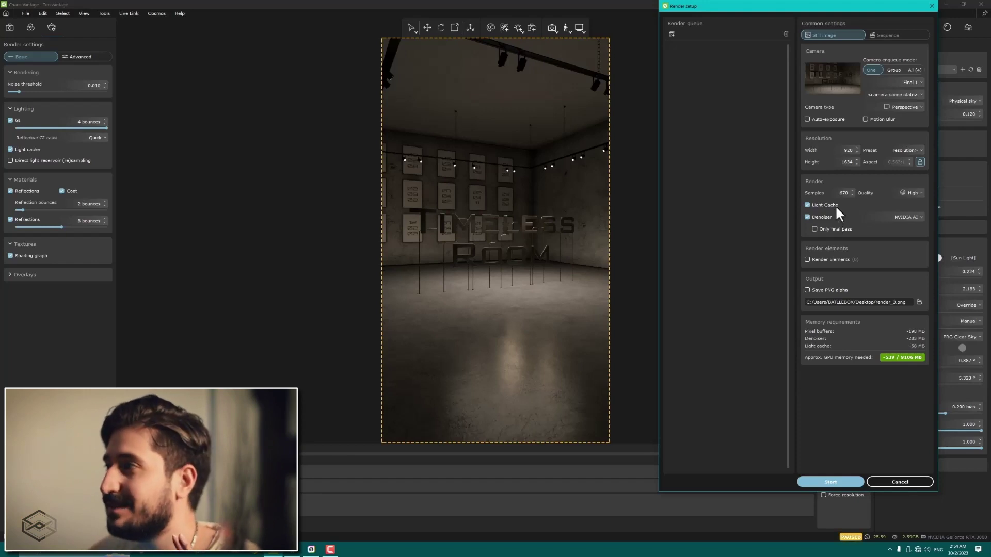
drag(851, 190, 846, 221)
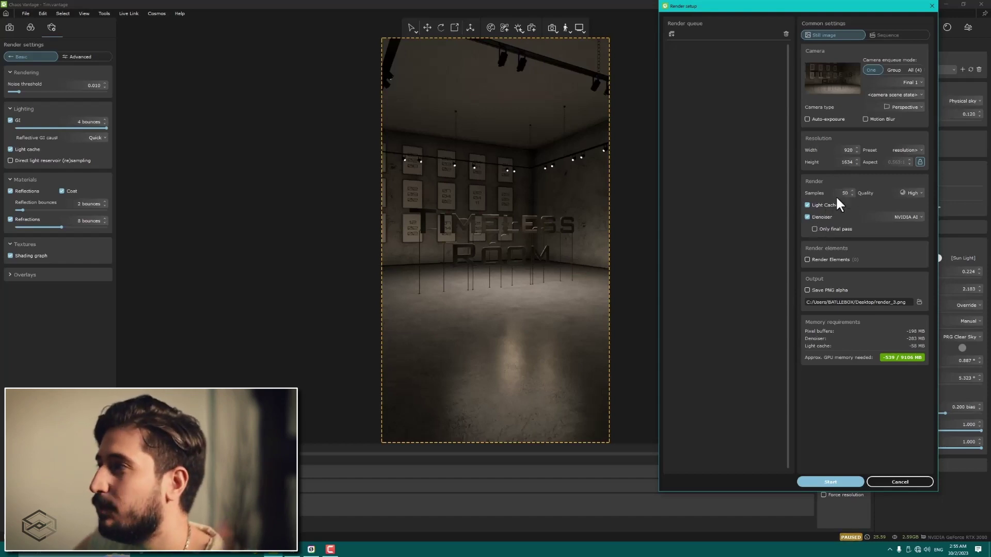
Step: Set samples to 100, keep the NVIDIA AI denoiser on the final pass only, and enable render elements
double_click(853, 190)
text(00)
key(Return)
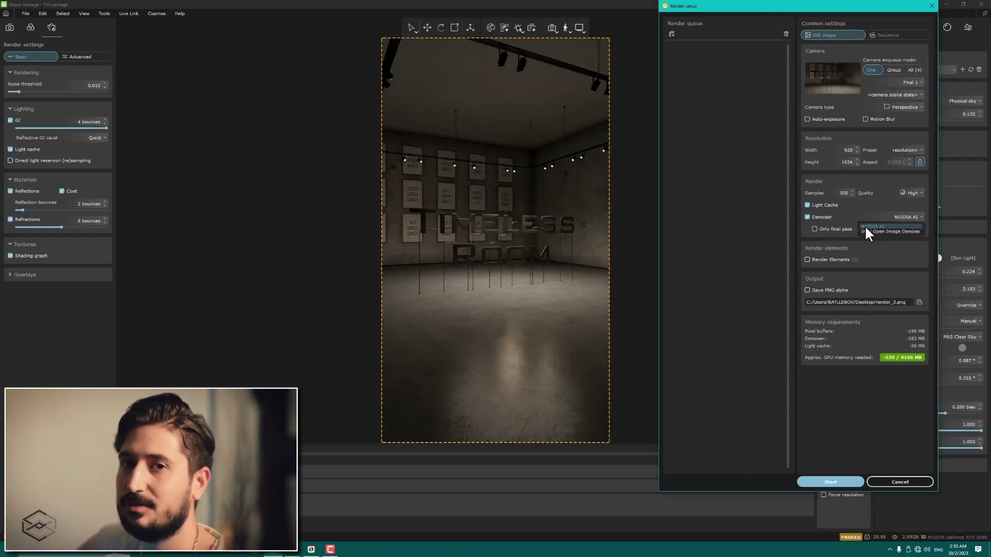
click(887, 227)
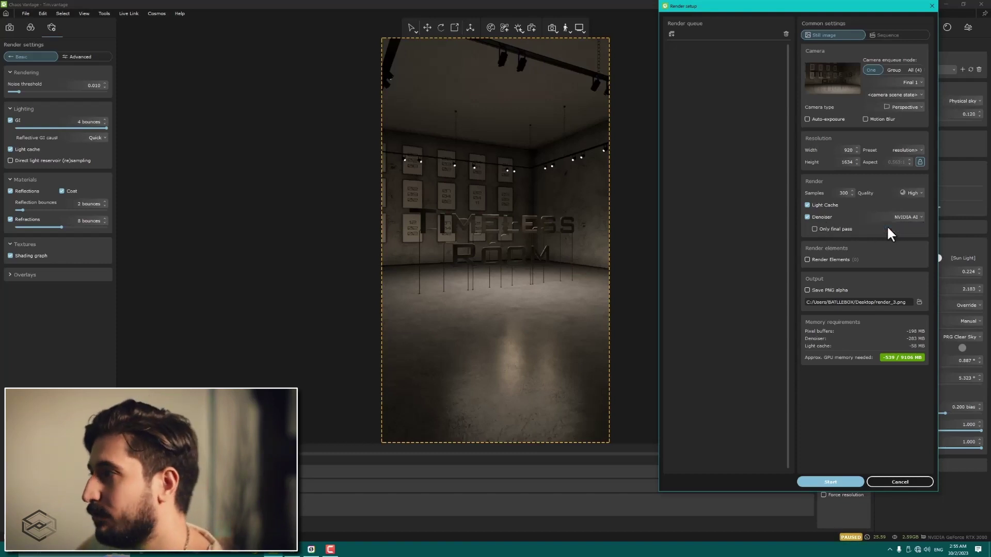
mouse_move(807, 206)
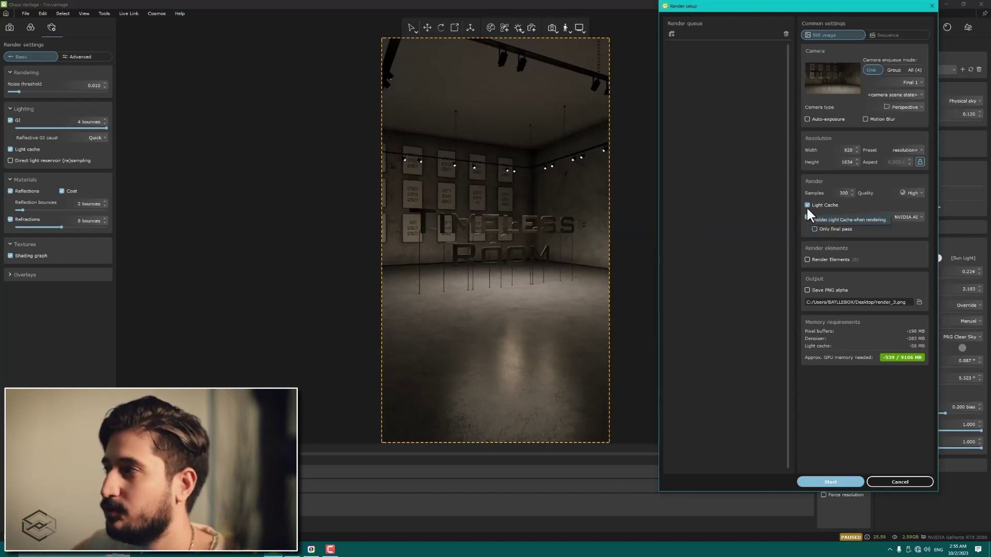
click(825, 230)
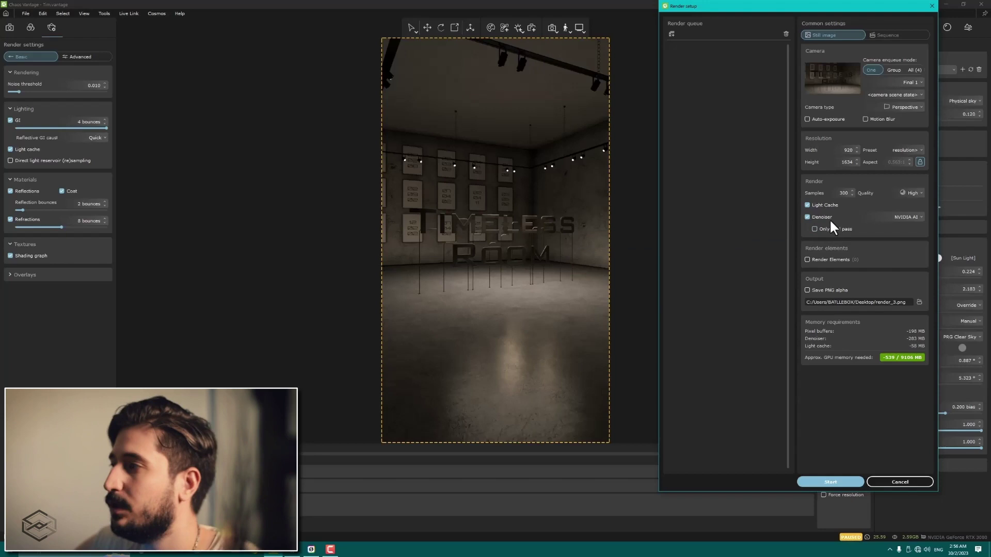
click(830, 260)
Step: Look over the render elements selection, then switch render elements output back off
click(890, 261)
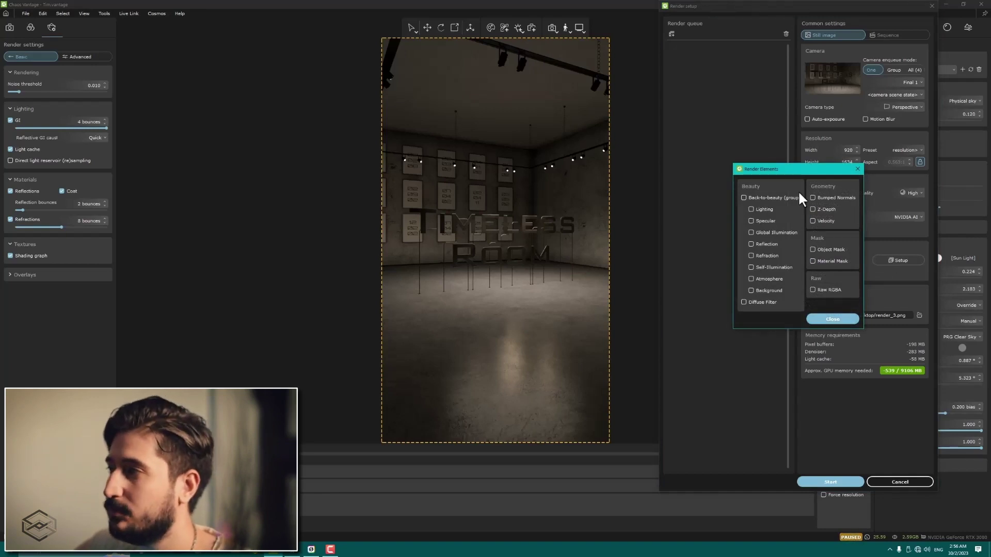
click(837, 315)
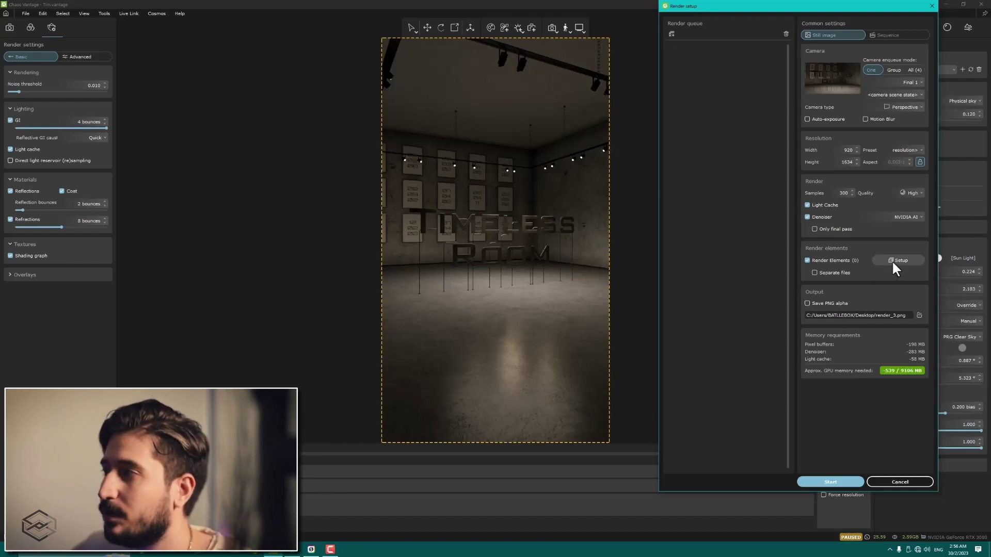
click(838, 259)
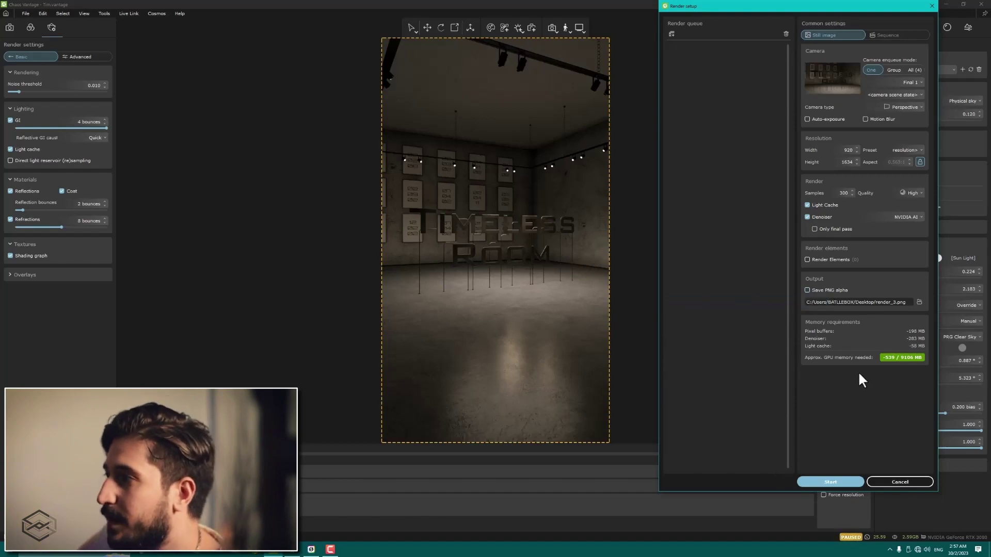
Step: Raise samples to about 361 and scrub the resolution up to roughly 1856×3297
drag(853, 175, 849, 189)
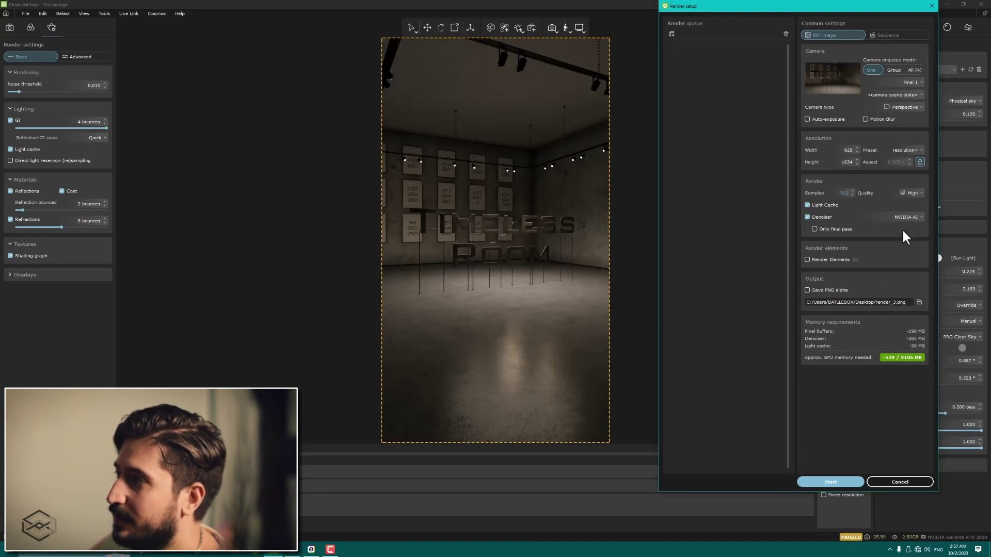
drag(854, 150, 870, 160)
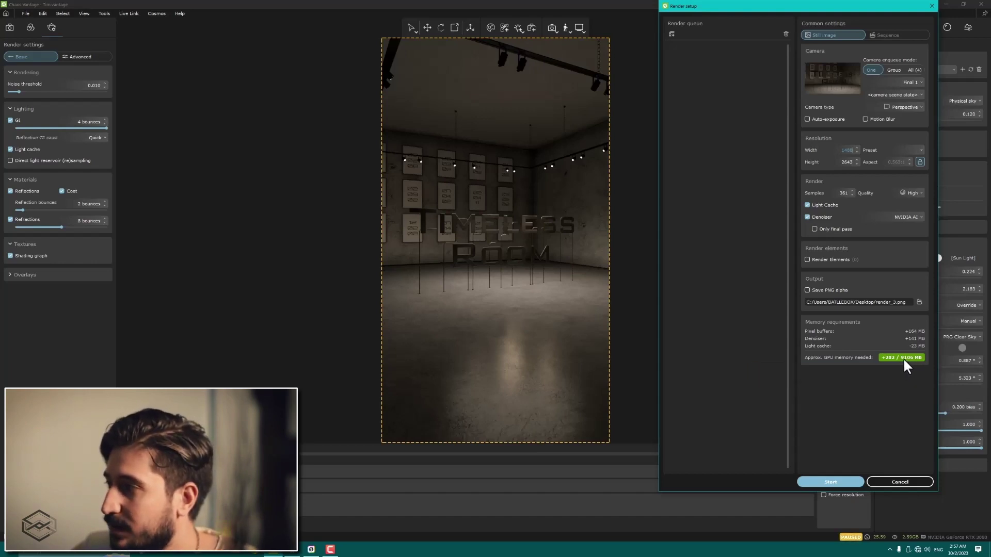
mouse_move(902, 358)
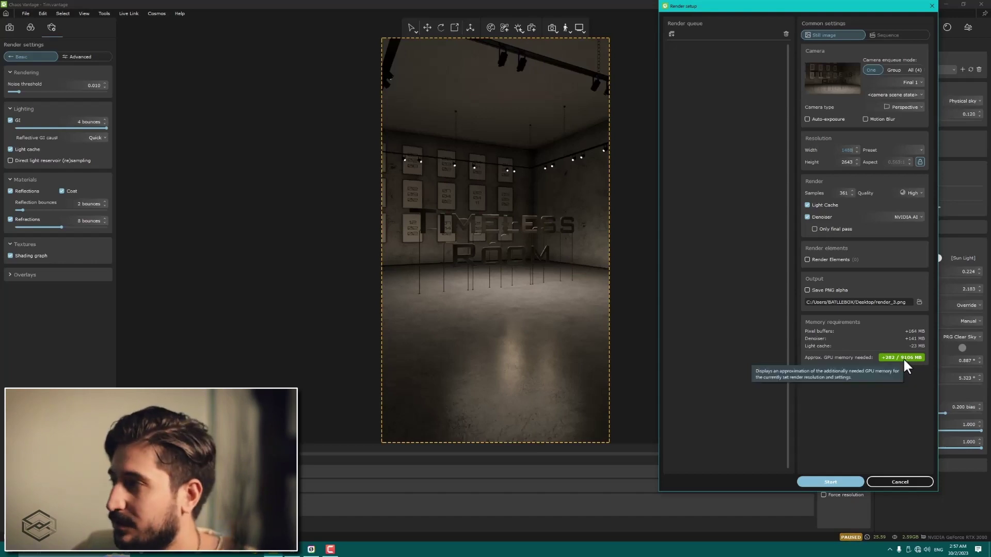
drag(856, 146, 859, 97)
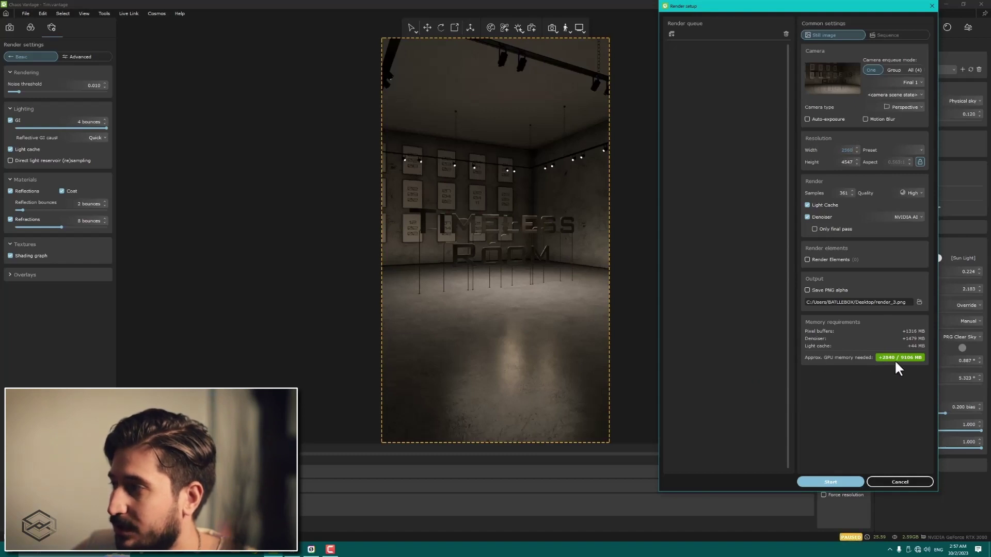
drag(856, 150, 857, 124)
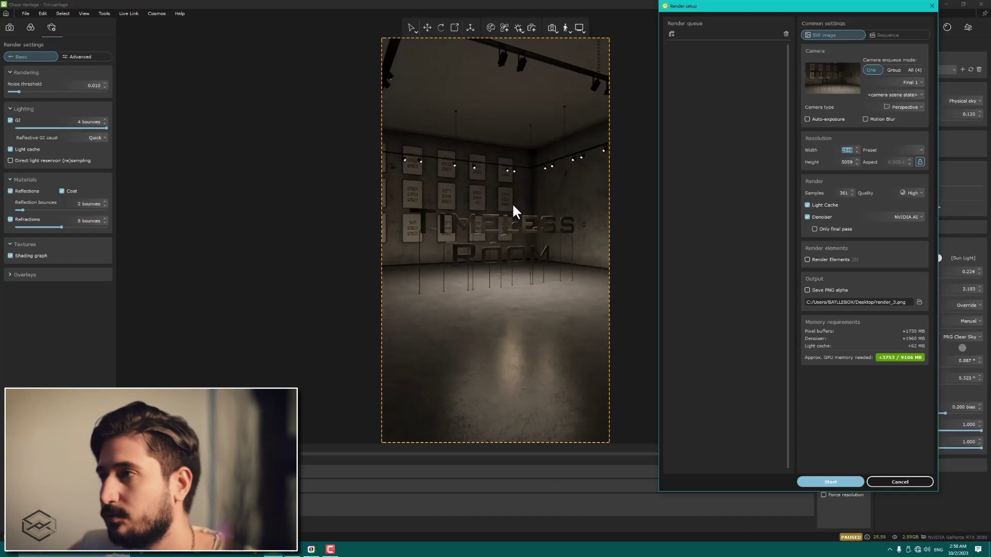
click(856, 150)
drag(855, 149, 858, 138)
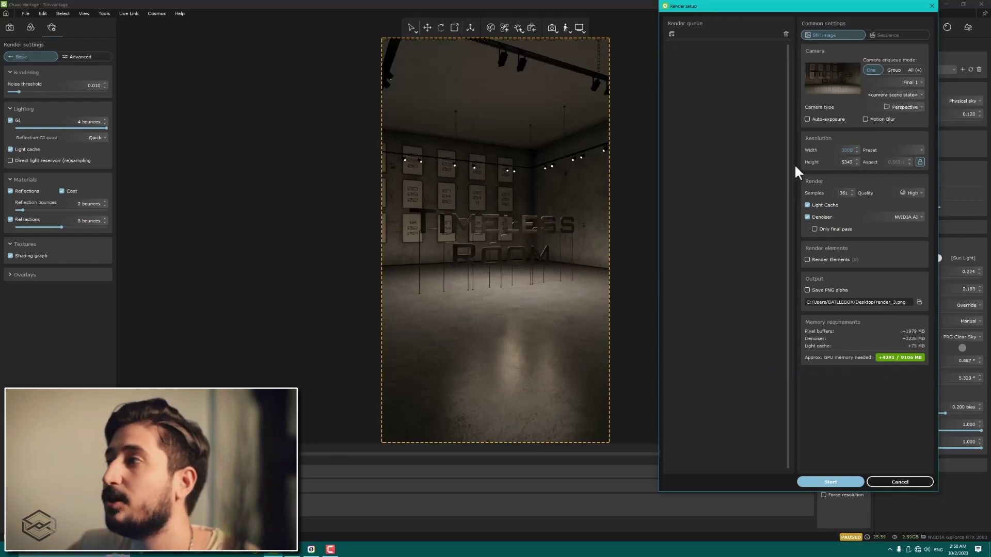
drag(856, 148, 863, 210)
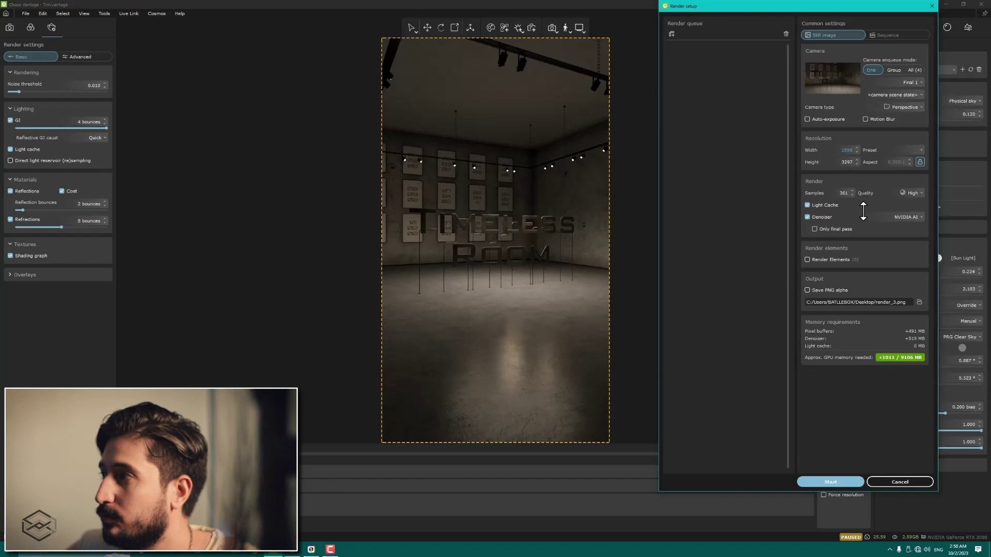
double_click(846, 150)
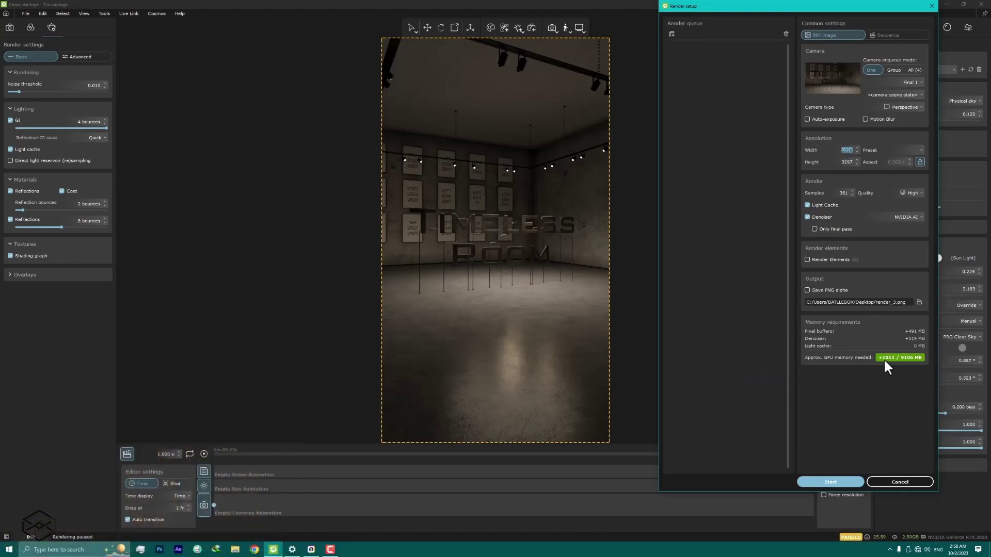
Step: Set the render Width to 1080
click(841, 153)
key(ctrl+a)
key(BackSpace)
key(Return)
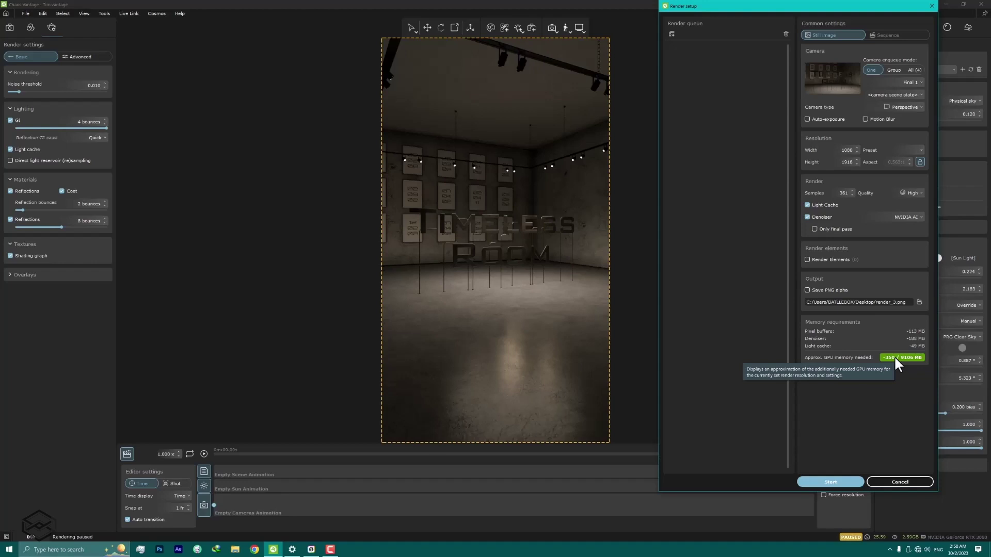
Step: Scrub Width past the GPU memory limit, then back down to 2040 by 3623
click(328, 548)
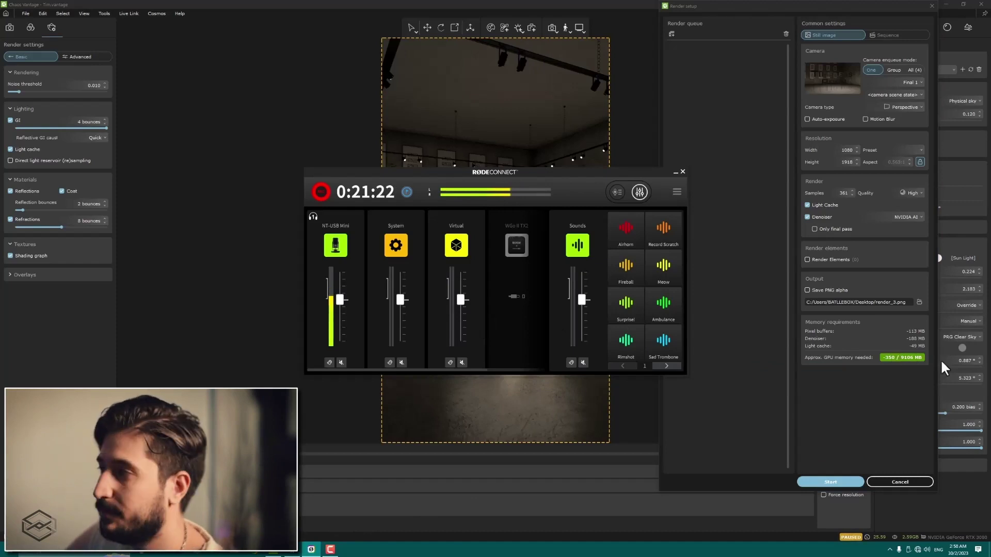
click(674, 170)
mouse_move(857, 147)
mouse_down()
mouse_move(853, 37)
mouse_move(847, 529)
mouse_up()
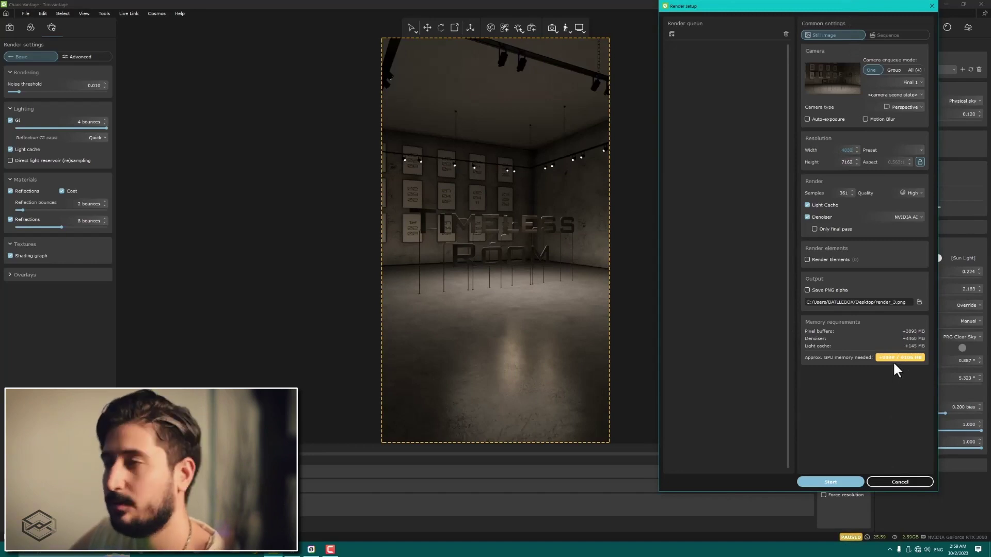
drag(855, 147, 862, 135)
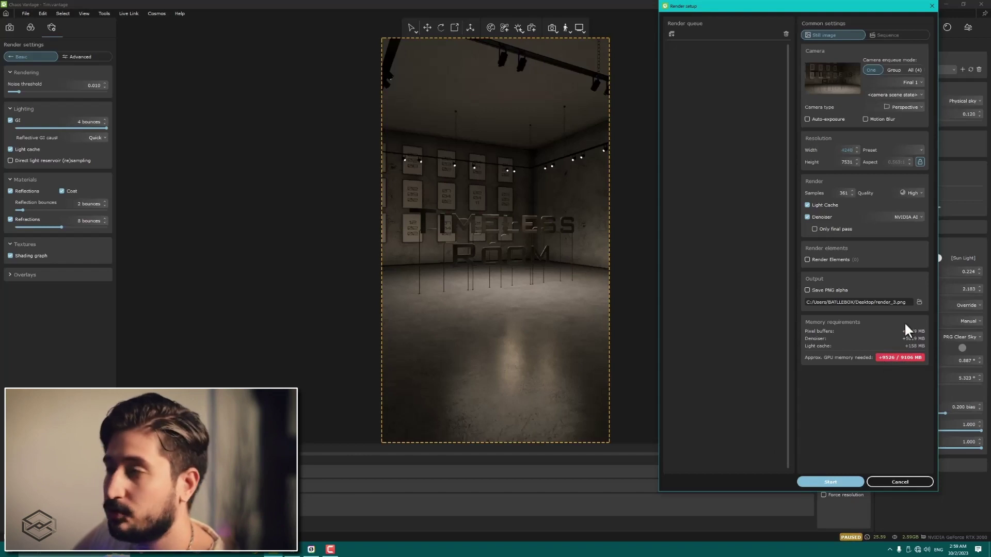
drag(858, 147, 875, 269)
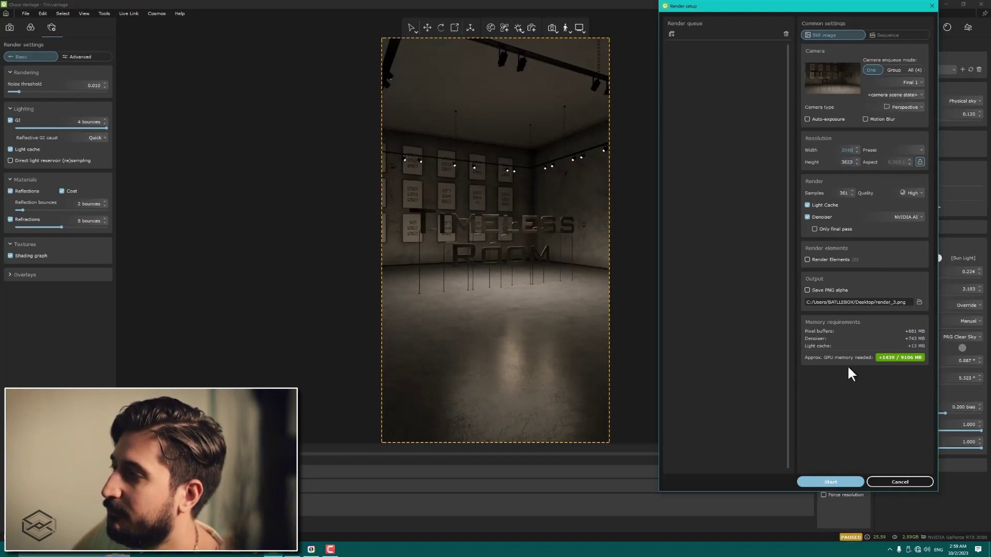
Step: Set the output file to '1' as PNG in the Desktop folder and save
click(920, 302)
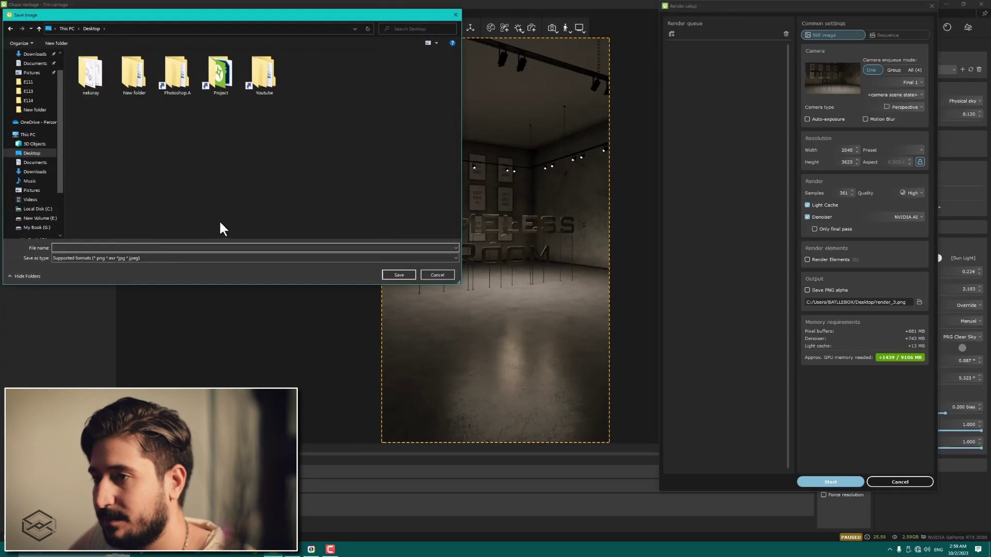
text(1)
click(110, 260)
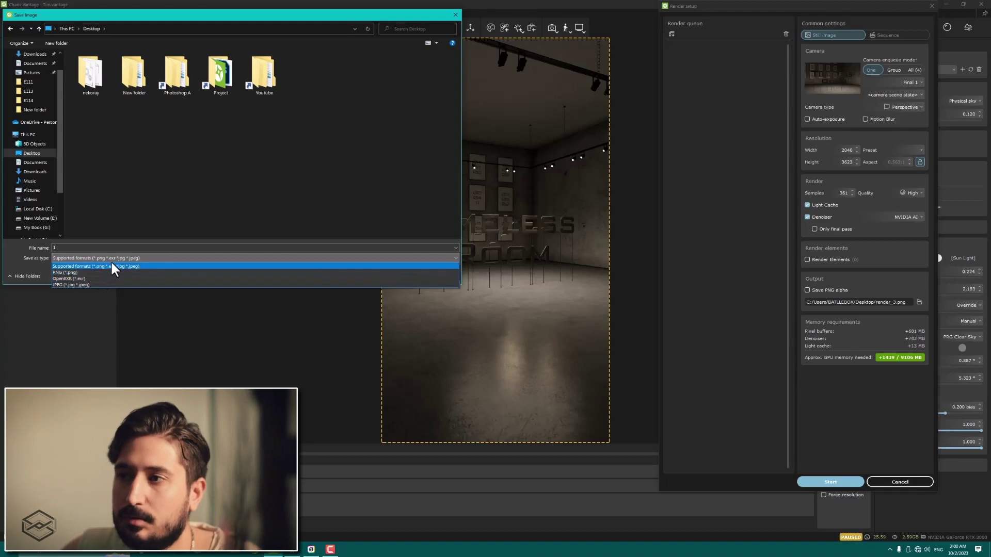
click(139, 272)
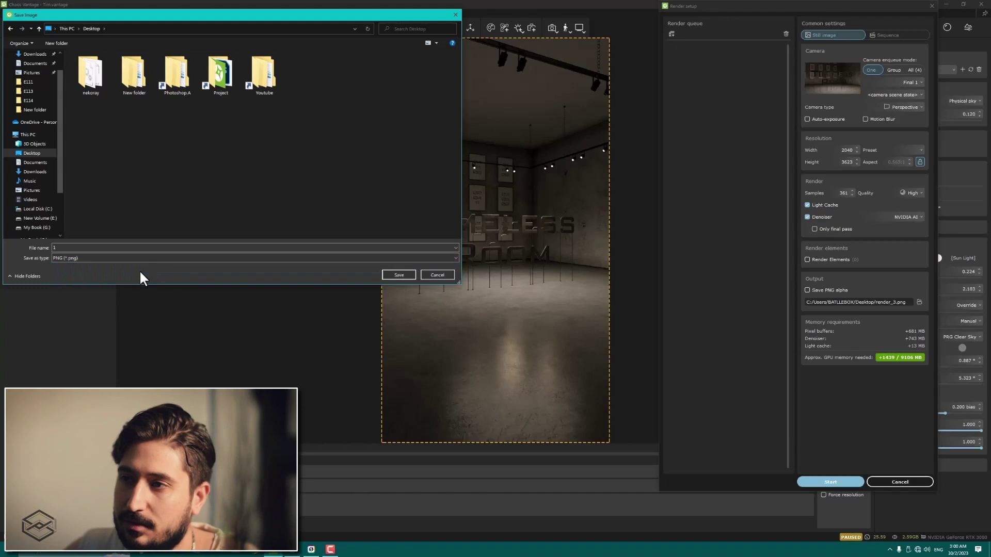
click(32, 153)
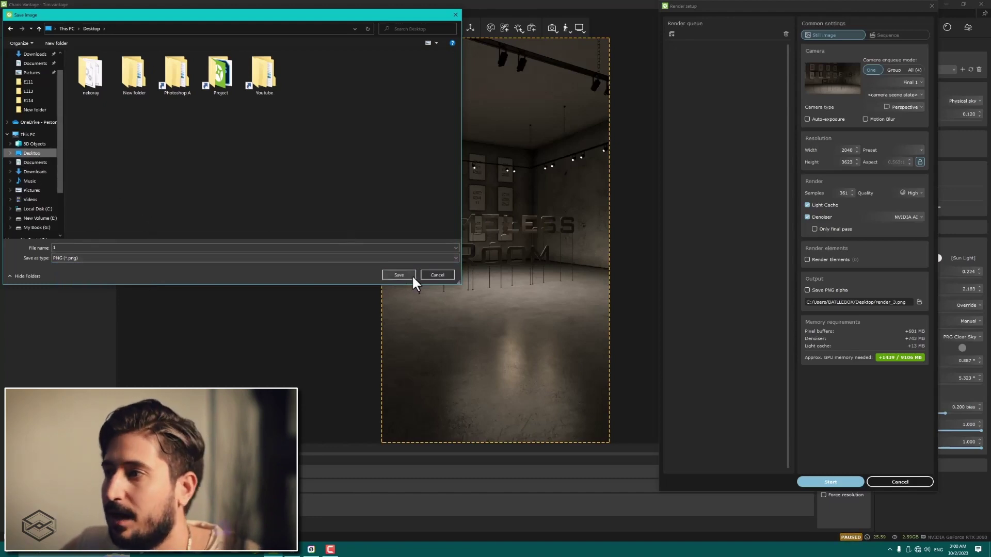
click(410, 274)
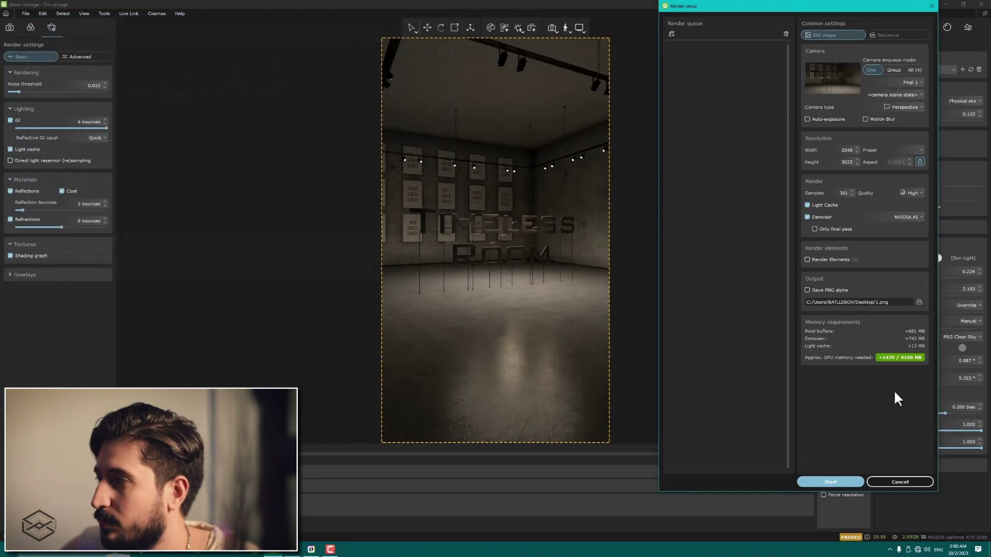
Step: Start the HQ render of the portrait still from Render setup
click(824, 481)
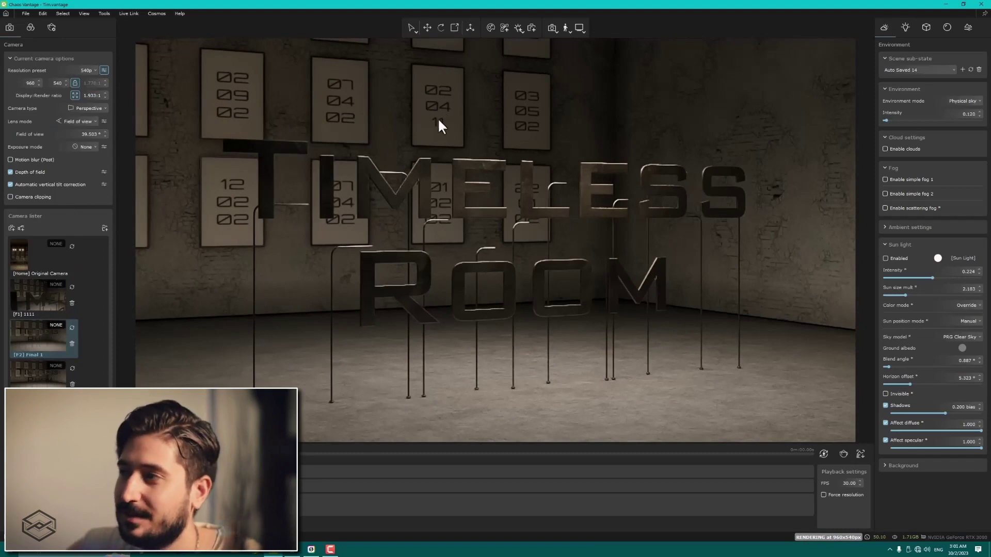
Step: Open the rendered 1.png from the desktop in a maximized Photos window
drag(474, 119, 514, 217)
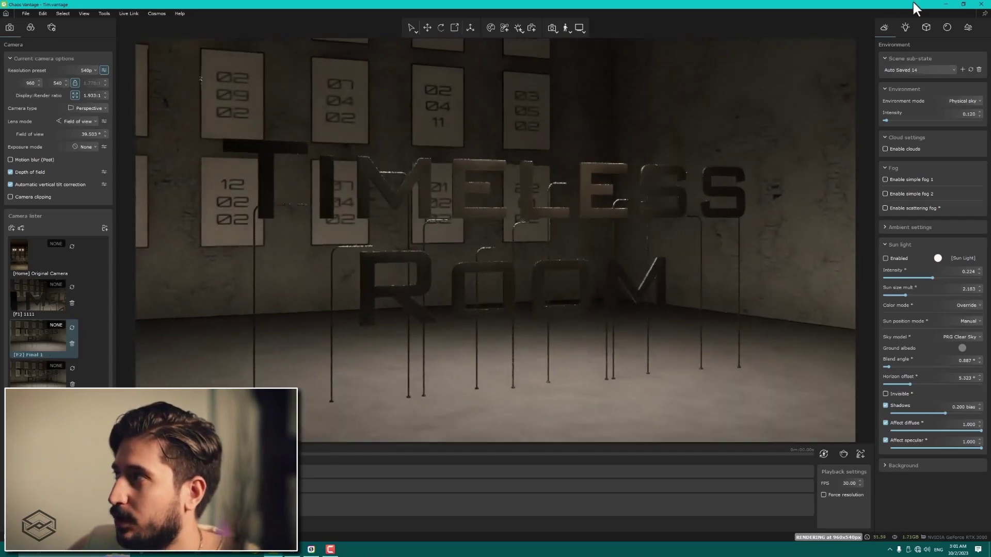
click(943, 4)
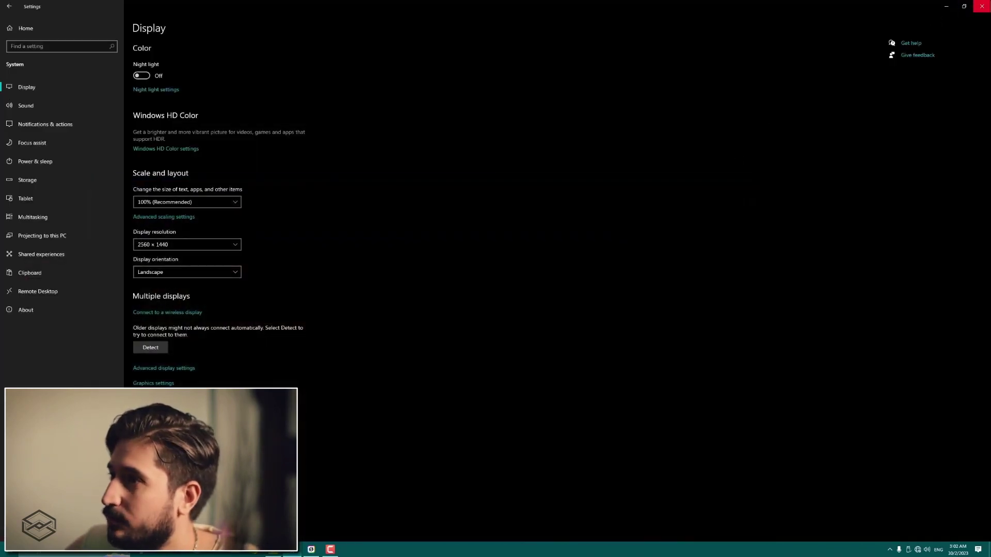
click(980, 5)
double_click(14, 204)
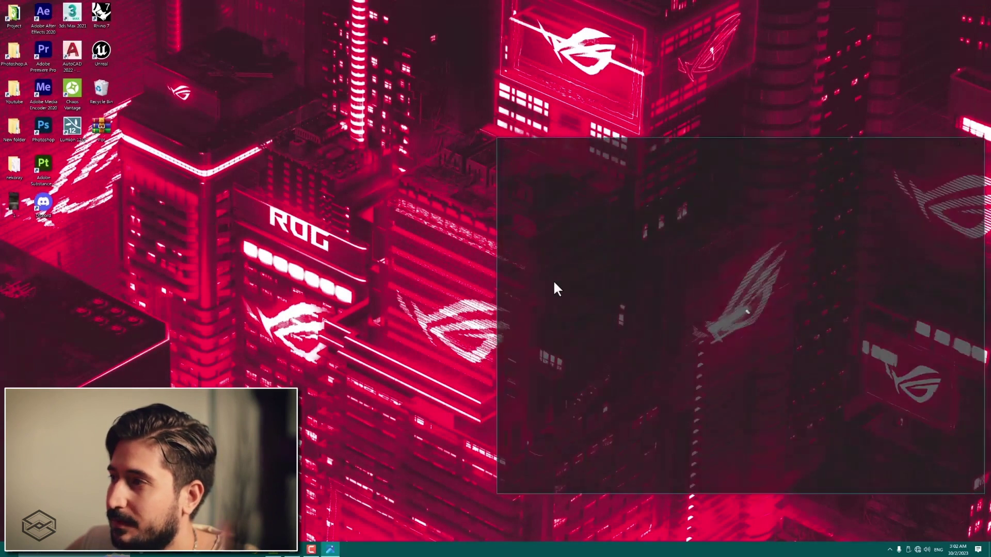
click(961, 142)
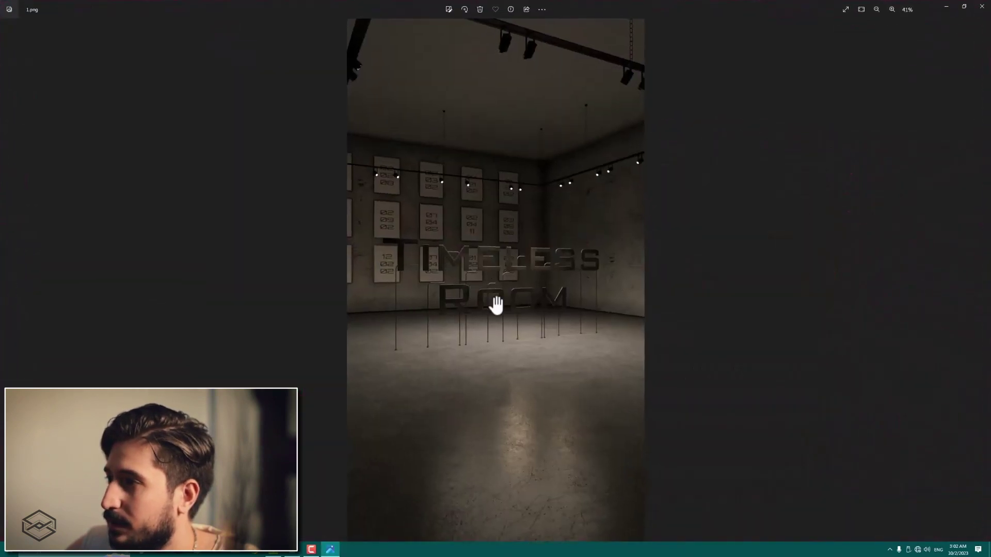
Step: Zoom in on the TIMELESS lettering and frames, then close Photos
scroll(496, 305, up, 3)
scroll(496, 305, up, 5)
drag(535, 144, 567, 346)
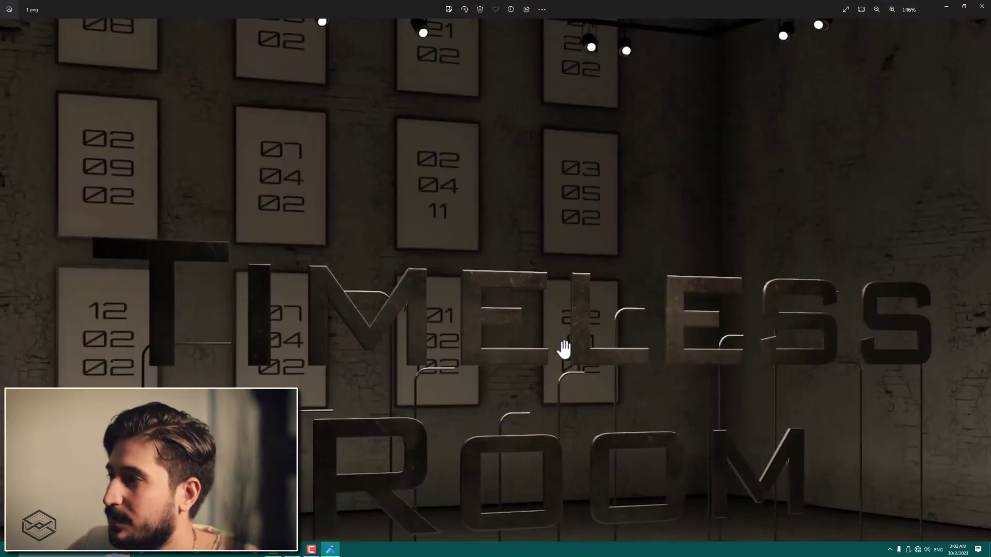
scroll(565, 349, up, 5)
scroll(543, 364, down, 3)
scroll(543, 364, down, 3)
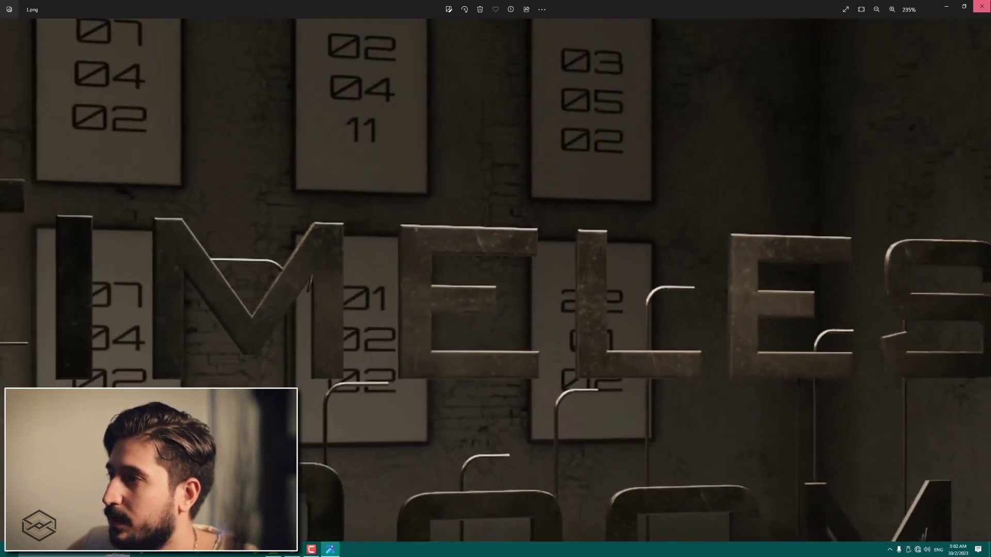
click(981, 6)
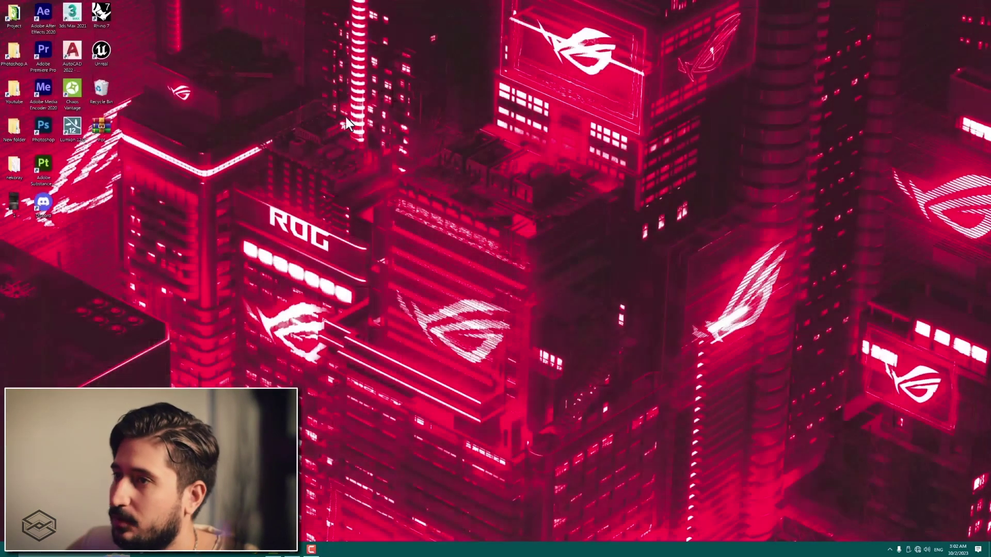
Step: Confirm in Properties that 1.png is 7.55 MB, then return to Chaos Vantage
right_click(15, 209)
click(52, 464)
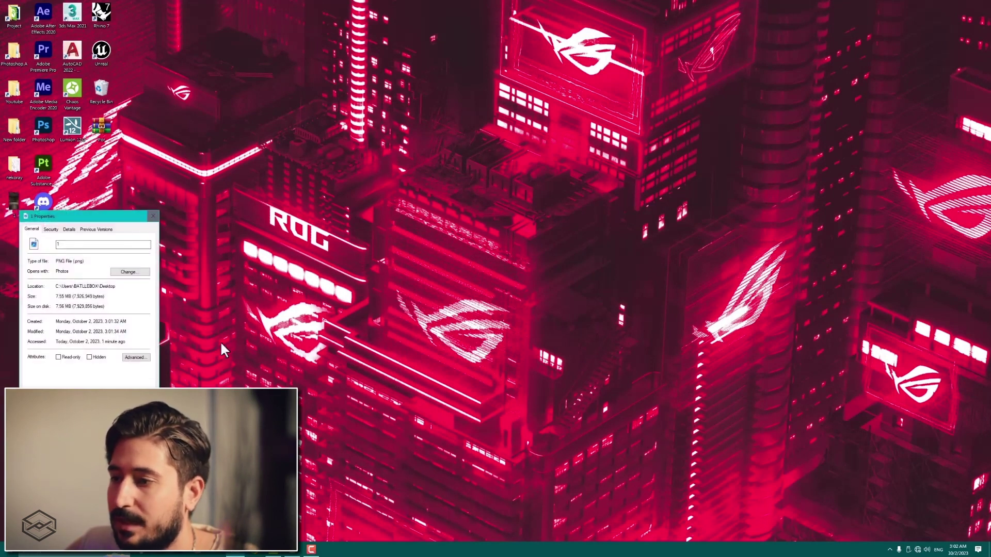
click(153, 216)
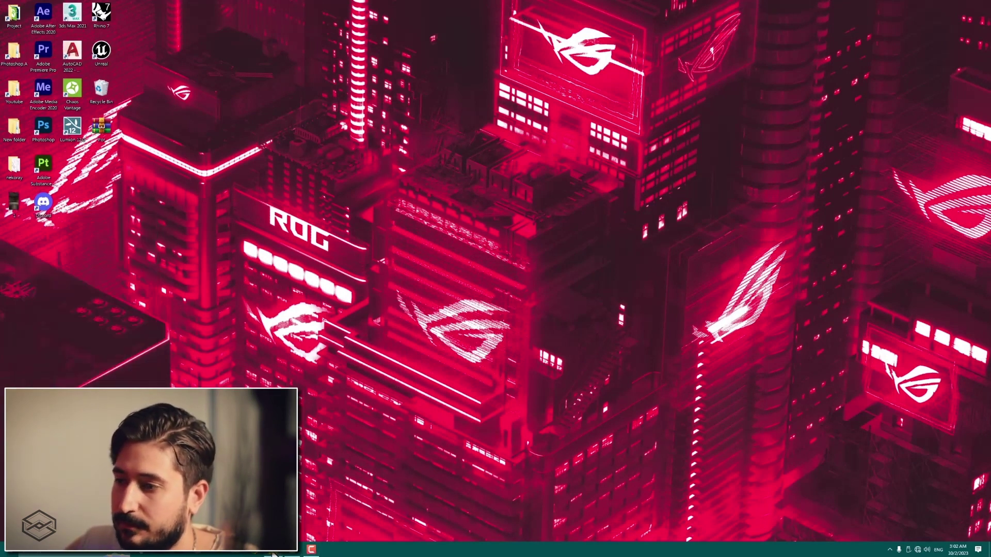
click(274, 553)
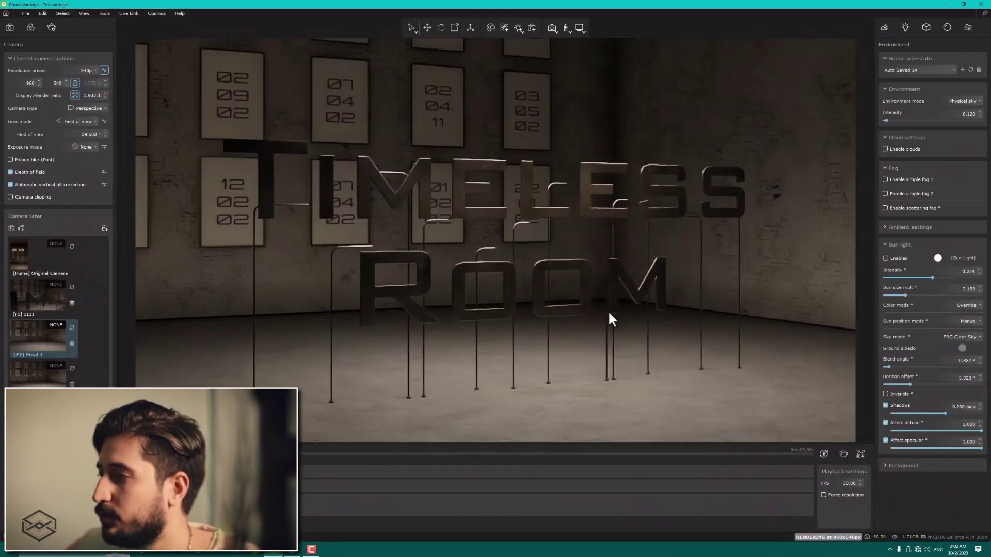